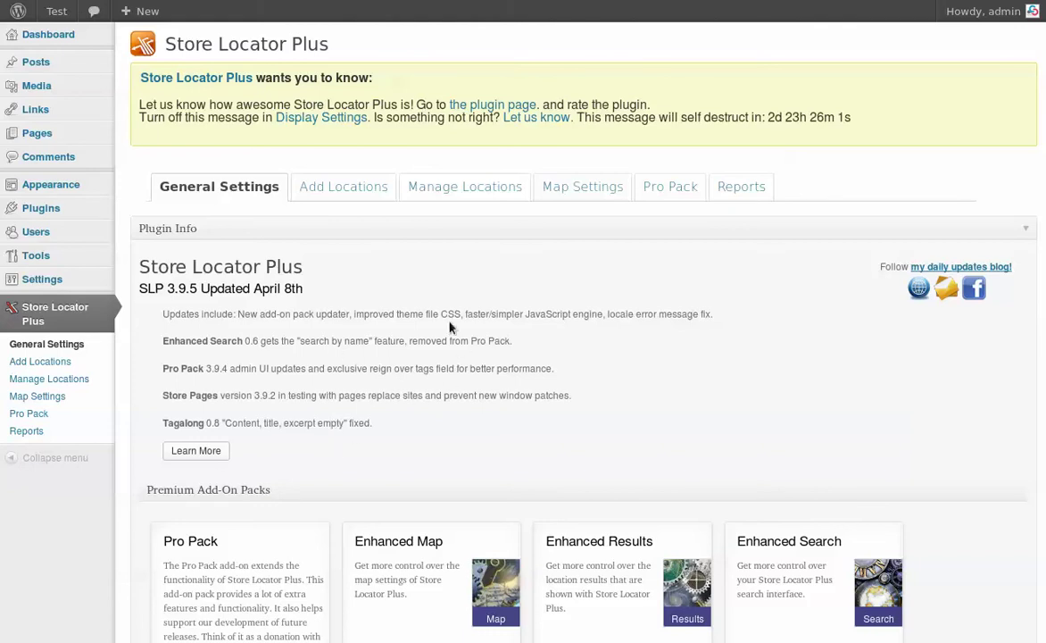
# View the stored locations in the Store Locator Plus location management, and open the public site's Locations page.
pyautogui.click(427, 196)
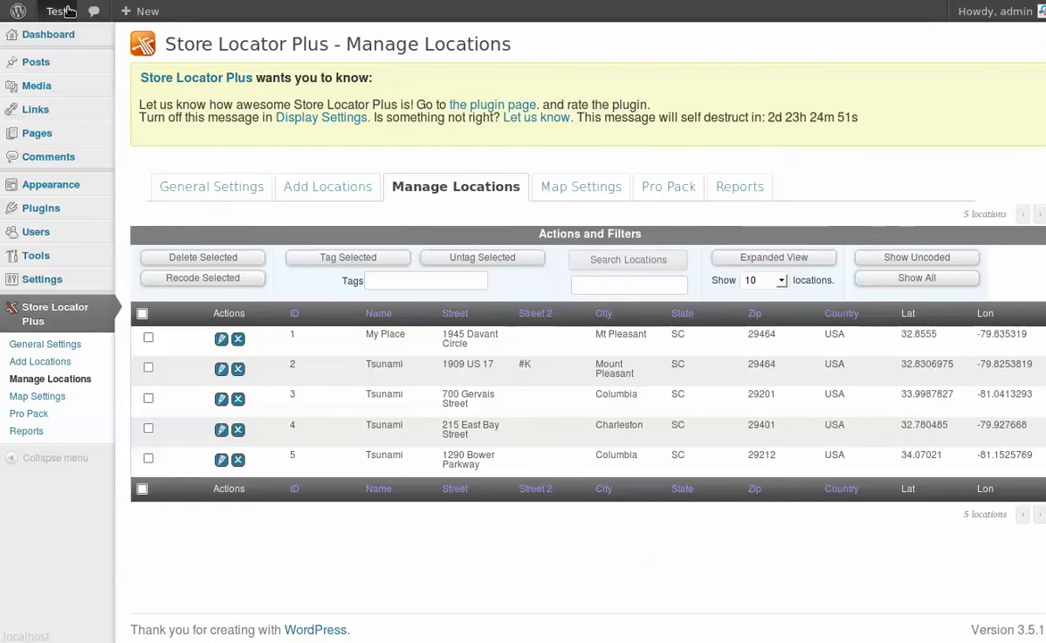
pyautogui.moveTo(61, 12)
pyautogui.click(78, 38)
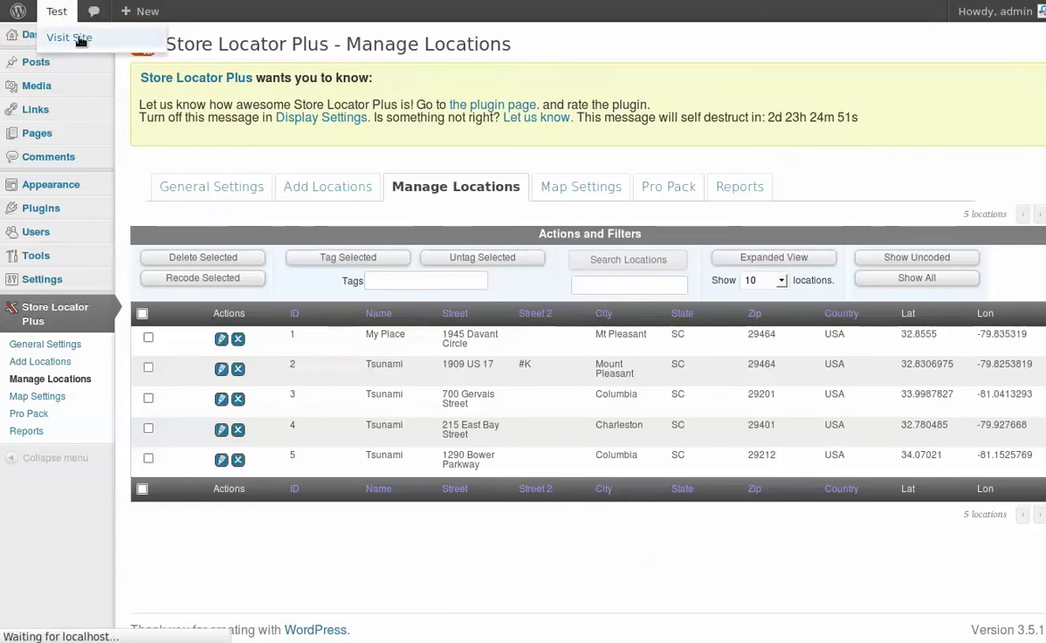
pyautogui.click(233, 175)
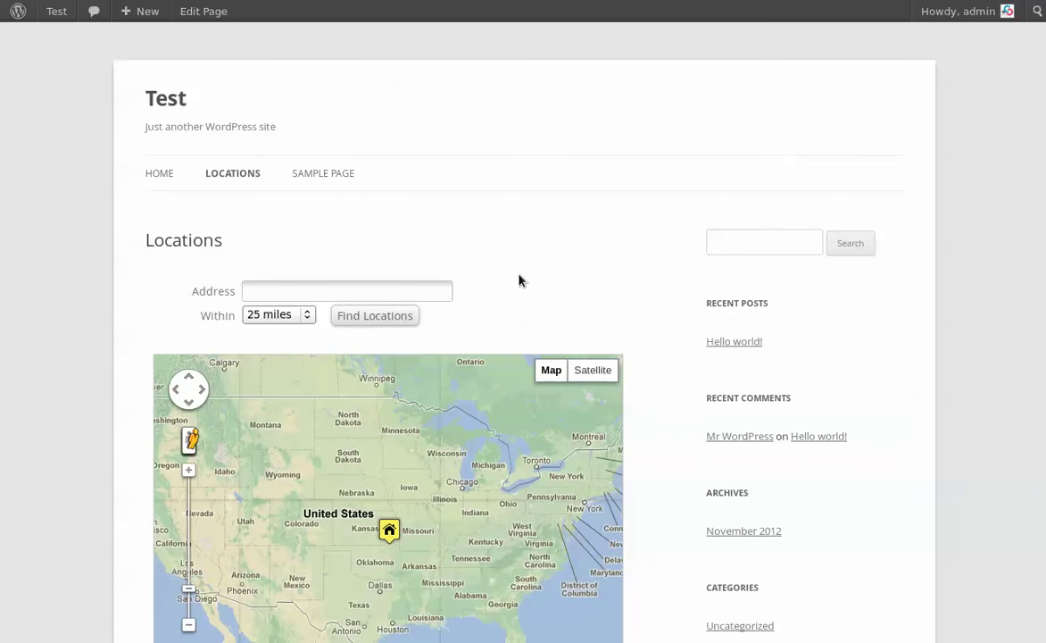
# Search the store locator for the suggested street in Mount Pleasant SC and review the matching locations in the list and on the map.
pyautogui.scroll(-4, 518, 280)
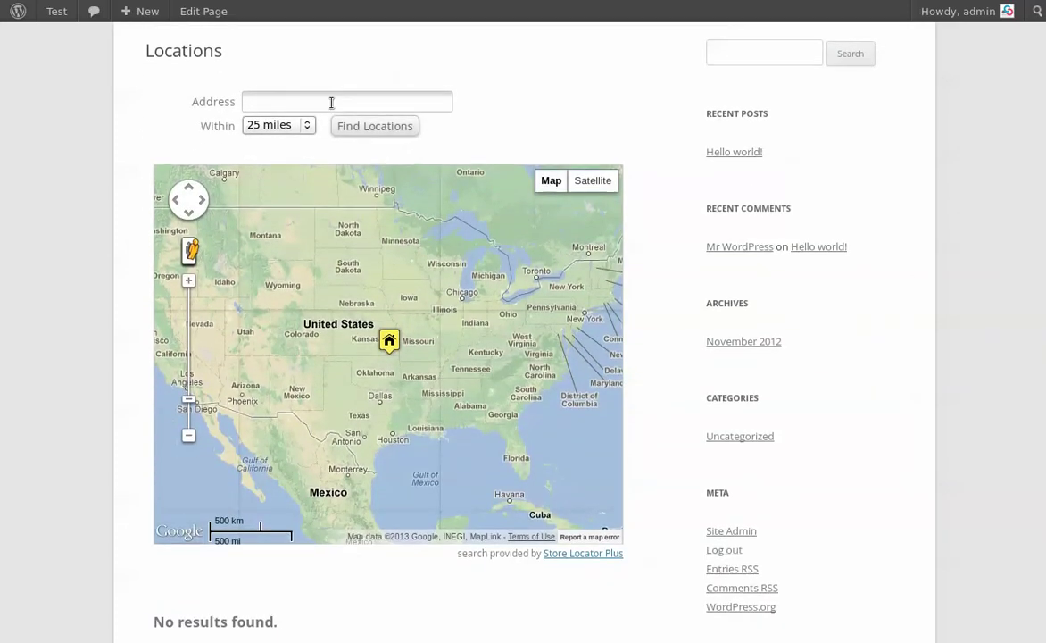
pyautogui.click(331, 102)
pyautogui.write('Davanc')
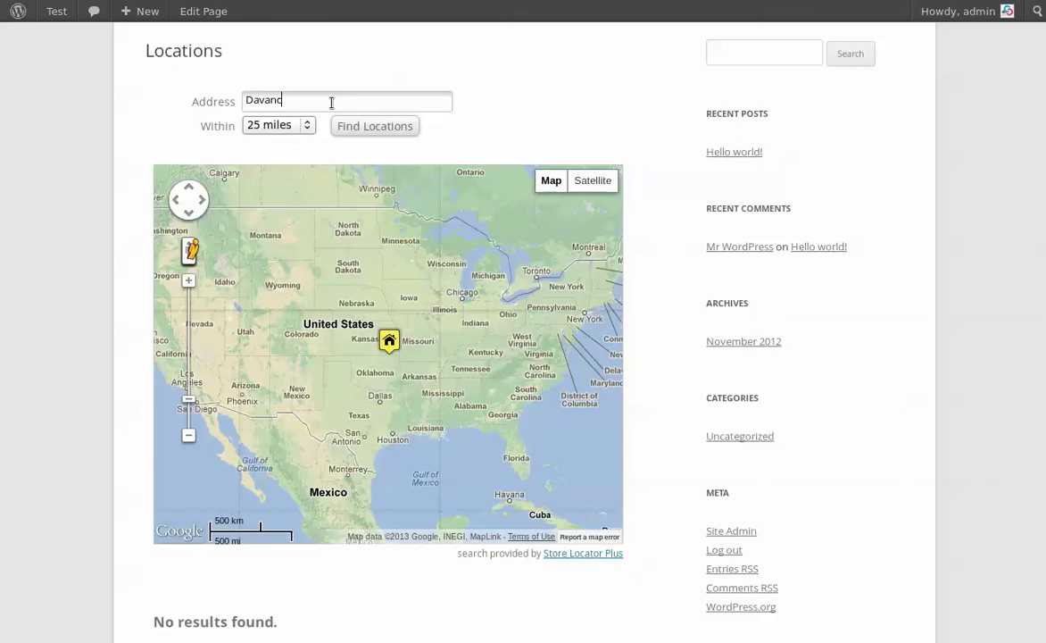
pyautogui.press('BackSpace')
pyautogui.write('t')
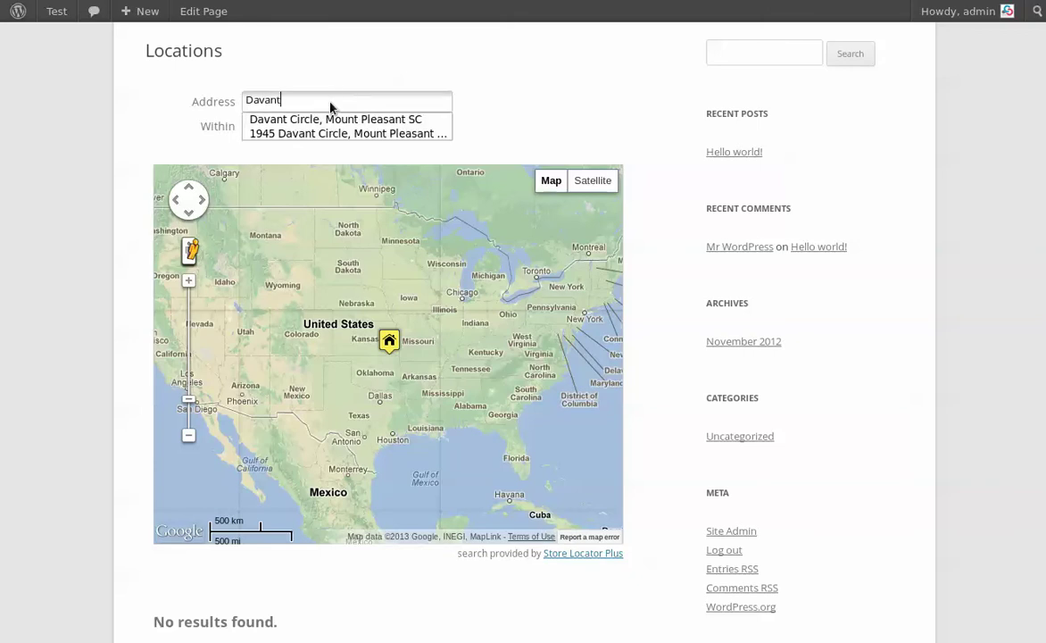
pyautogui.press('Down')
pyautogui.press('Return')
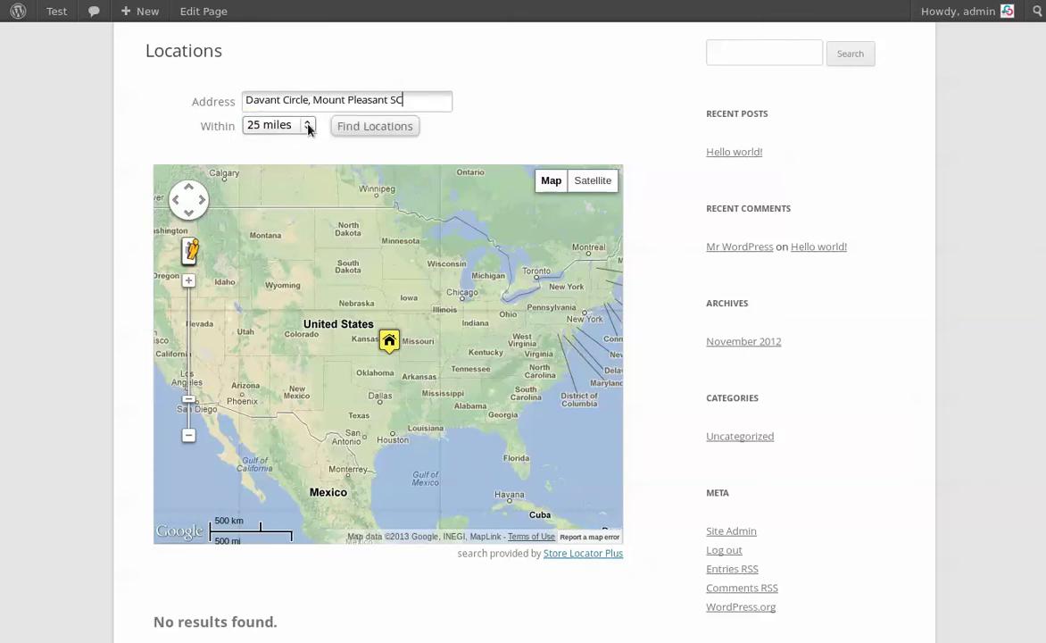
pyautogui.click(369, 128)
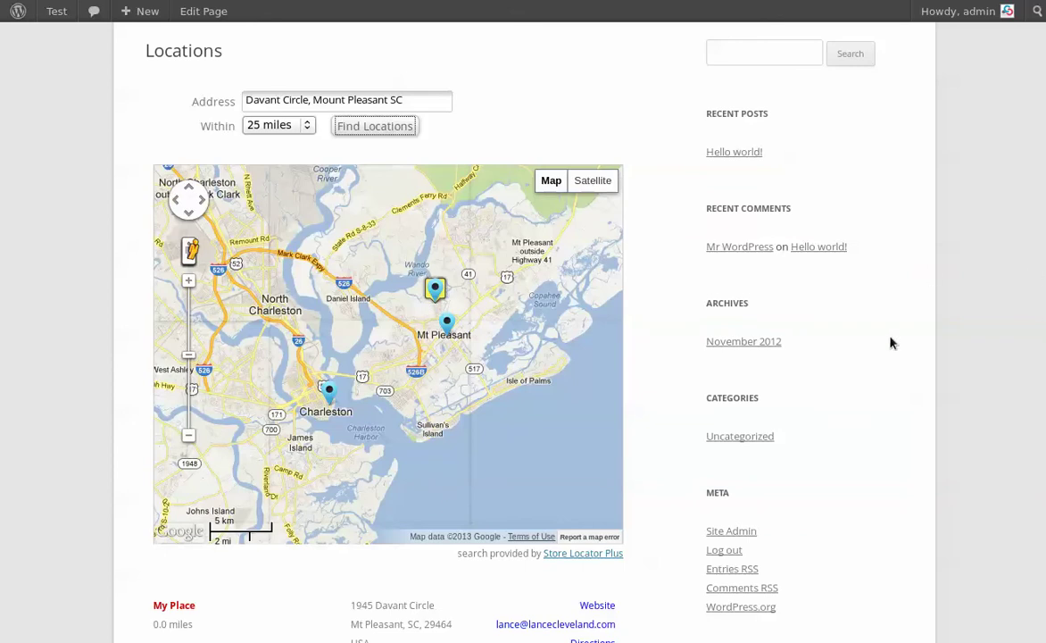
pyautogui.scroll(-3, 888, 344)
pyautogui.scroll(-3, 888, 345)
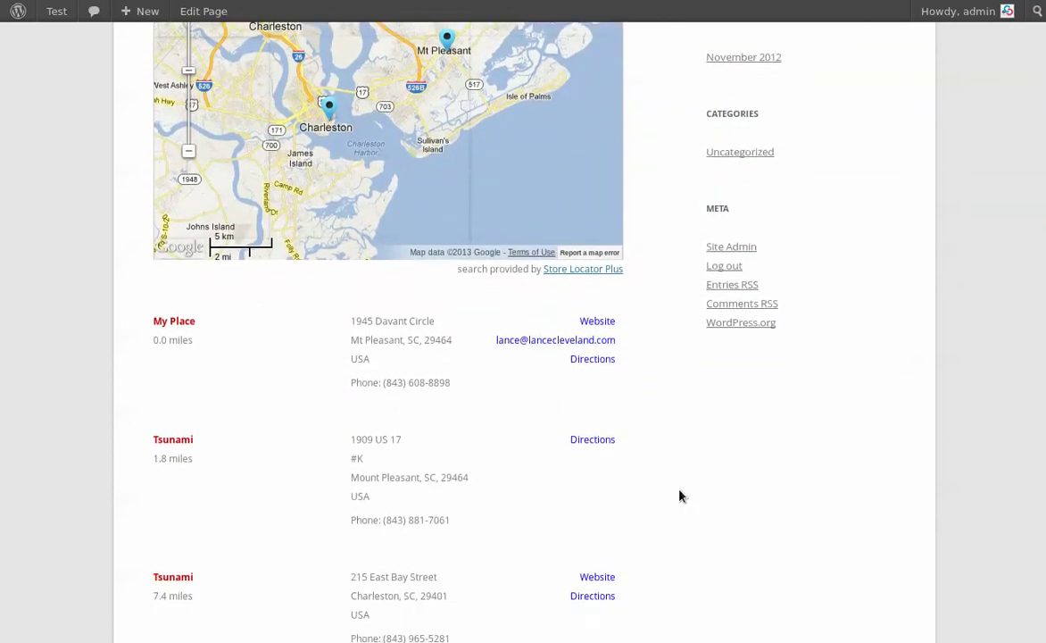
pyautogui.scroll(5, 678, 473)
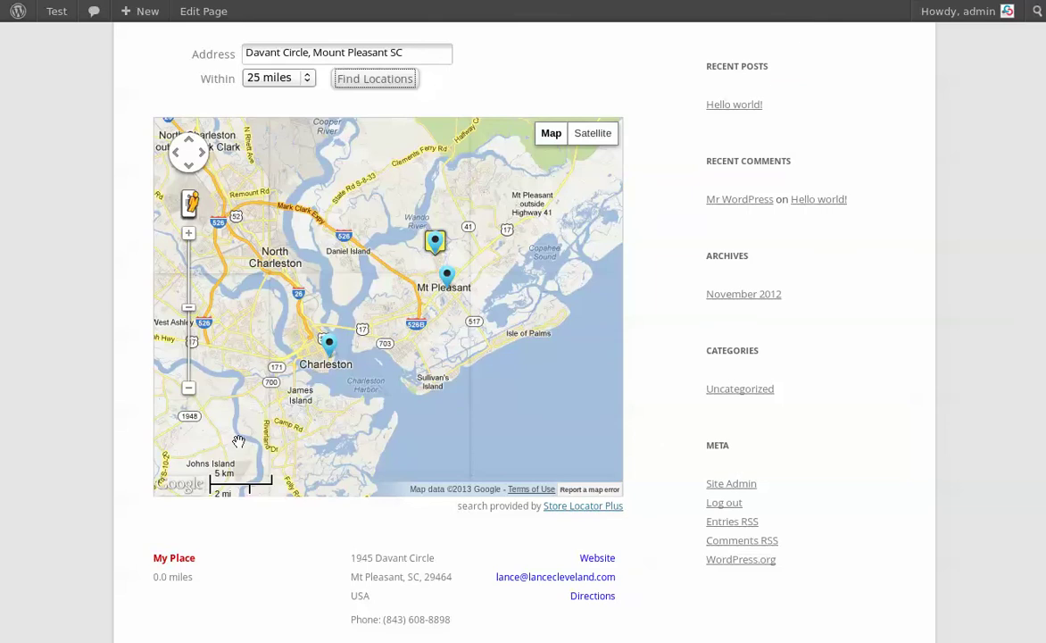
pyautogui.scroll(1, 240, 435)
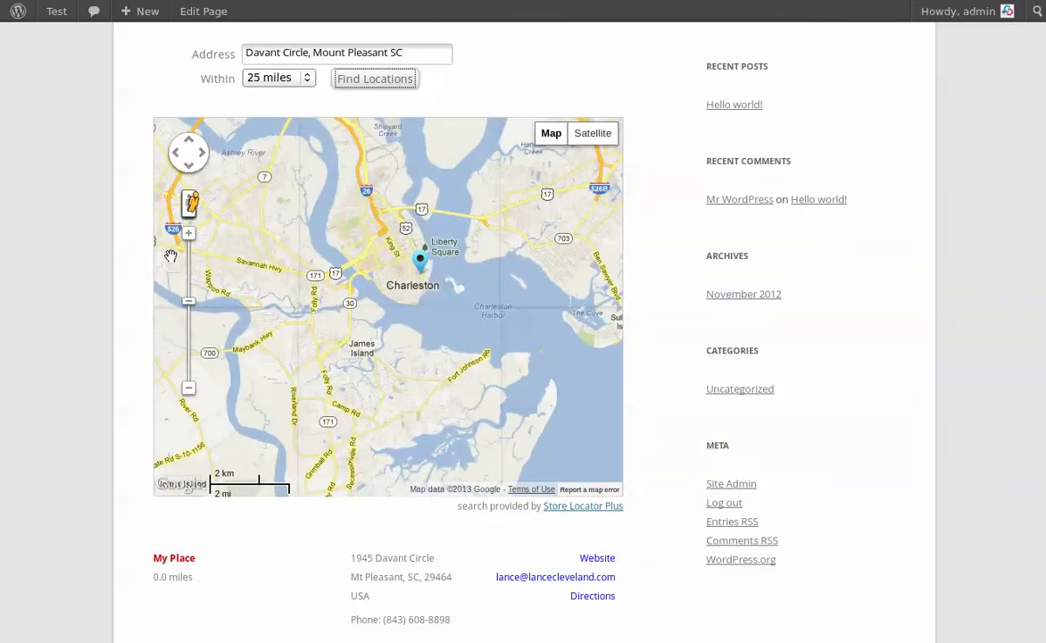
pyautogui.click(93, 207)
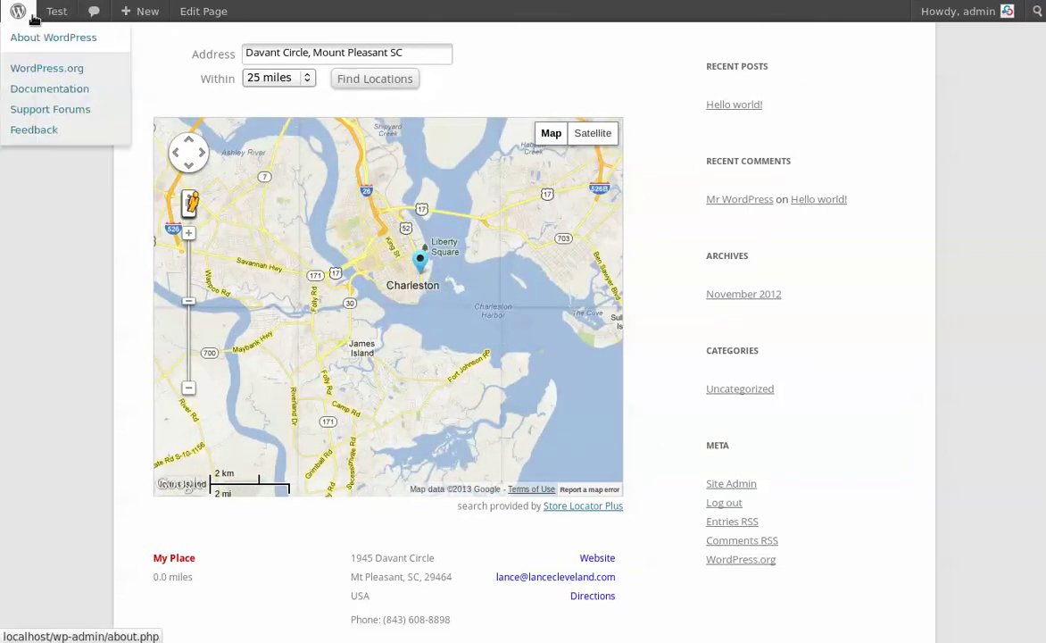
# Enable Show City Pulldown for the search form in the Store Locator Plus map settings and save the settings.
pyautogui.moveTo(59, 14)
pyautogui.click(64, 36)
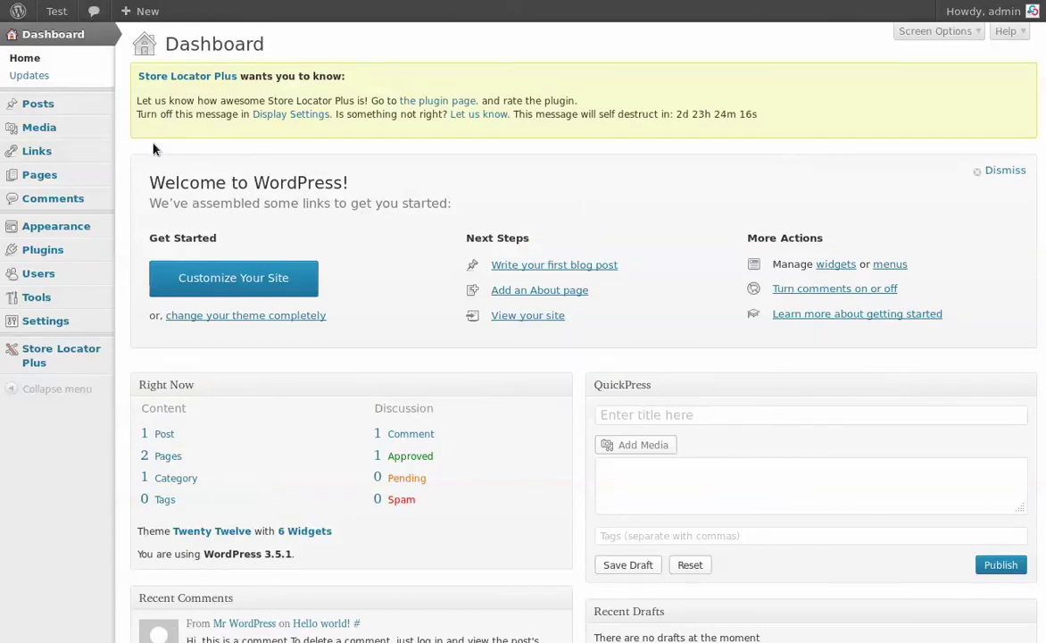
pyautogui.moveTo(54, 350)
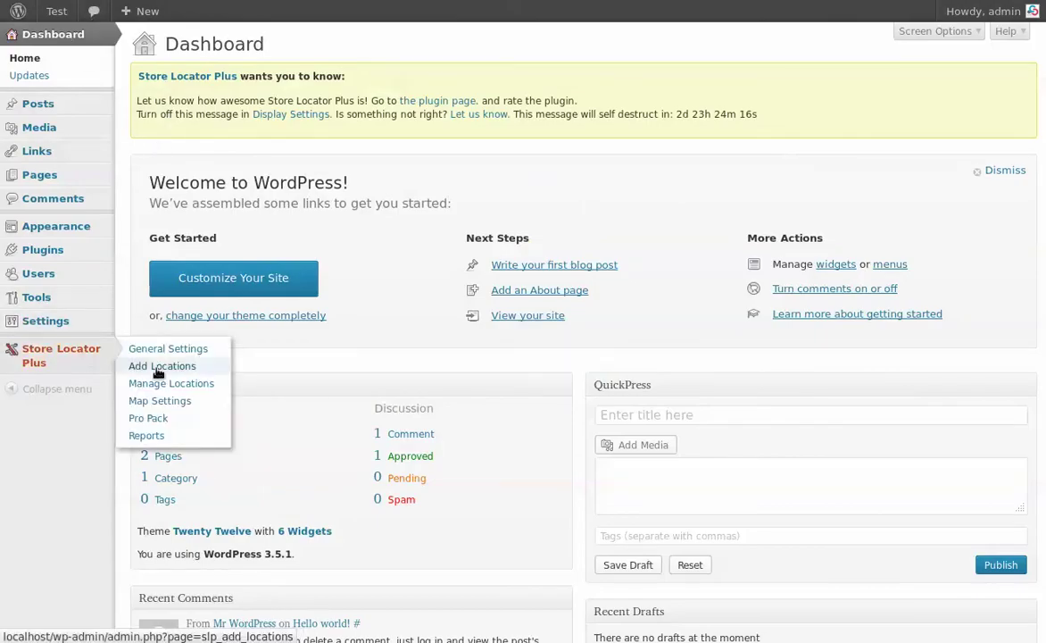
pyautogui.click(170, 403)
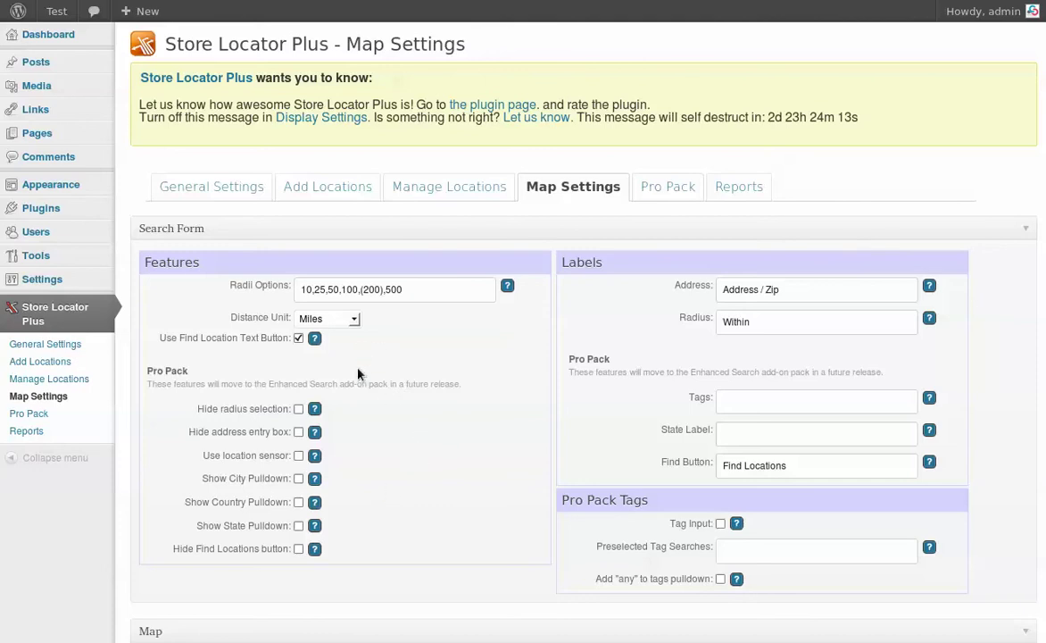
pyautogui.click(298, 479)
pyautogui.scroll(-15, 426, 471)
pyautogui.click(169, 584)
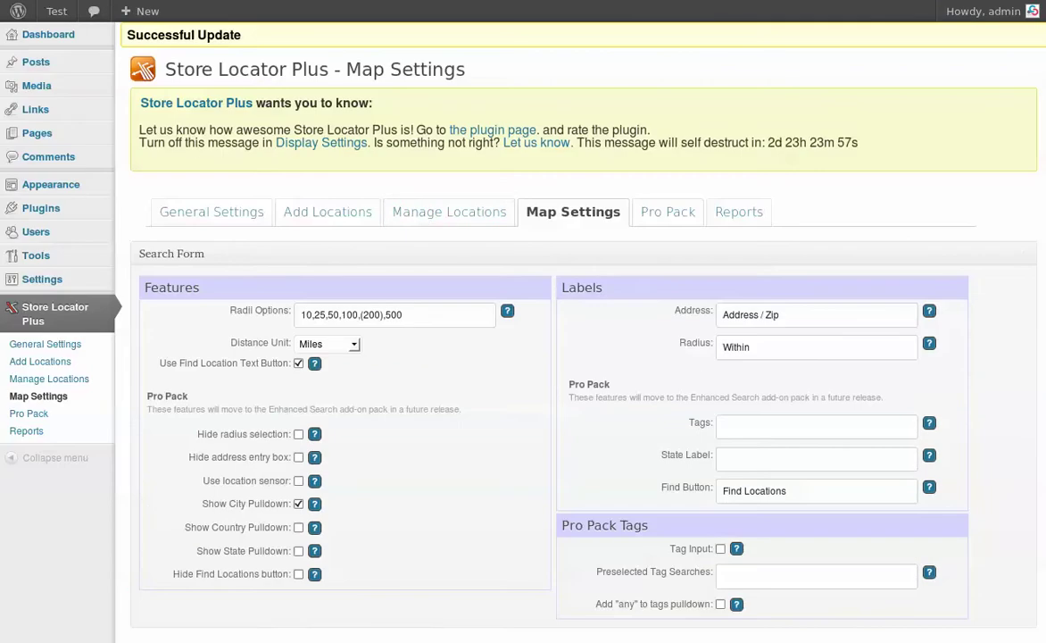
# On the public site's Locations page, choose Charleston, SC as the city to search by and find its locations.
pyautogui.moveTo(52, 11)
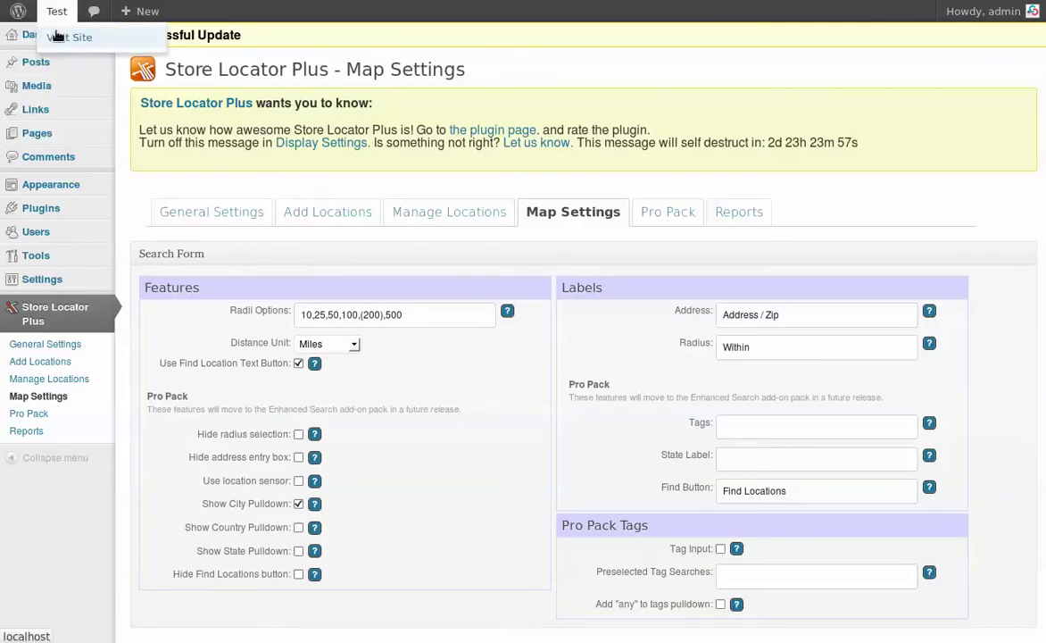
pyautogui.click(56, 36)
pyautogui.click(231, 174)
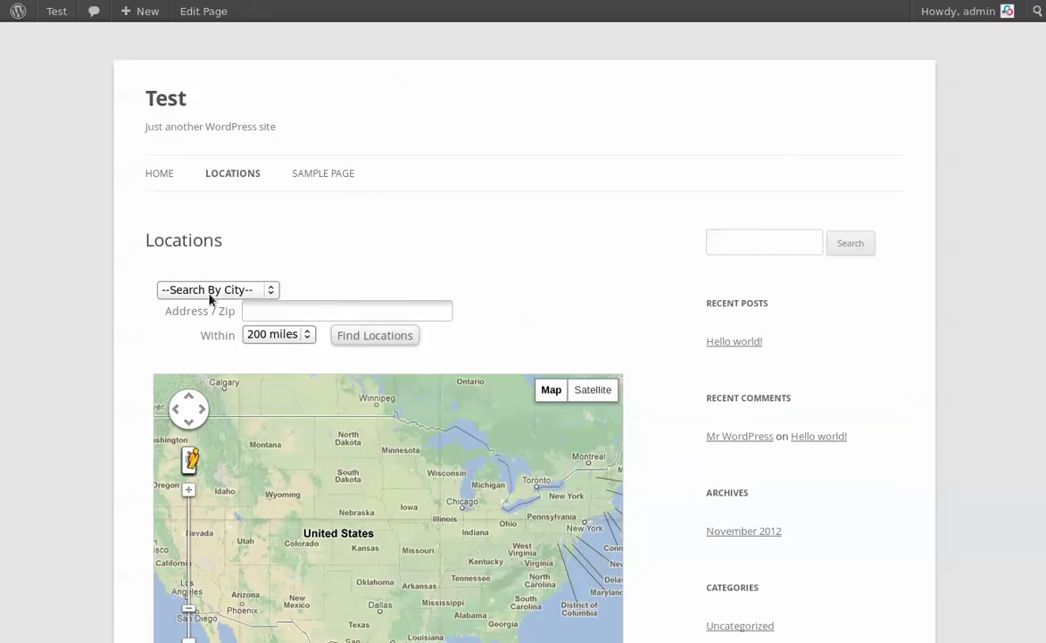
pyautogui.click(199, 294)
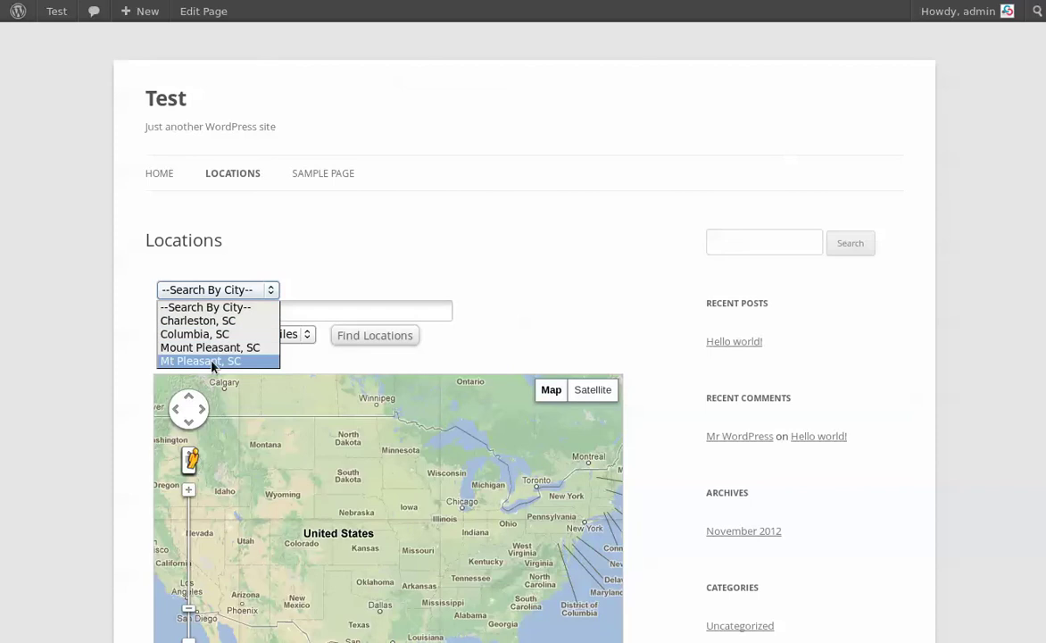
pyautogui.click(277, 282)
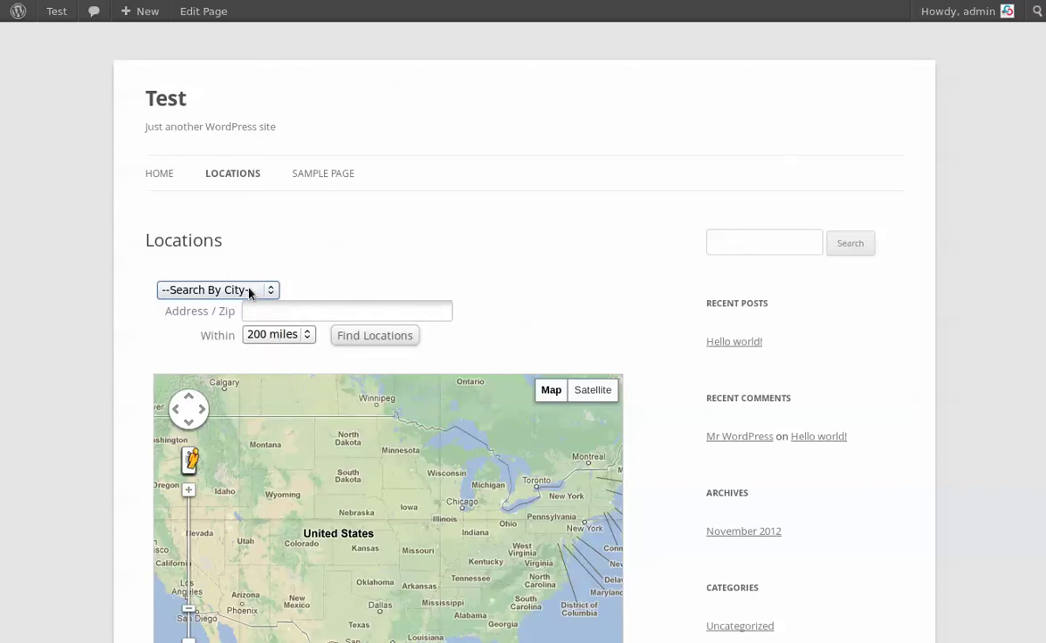
pyautogui.click(250, 291)
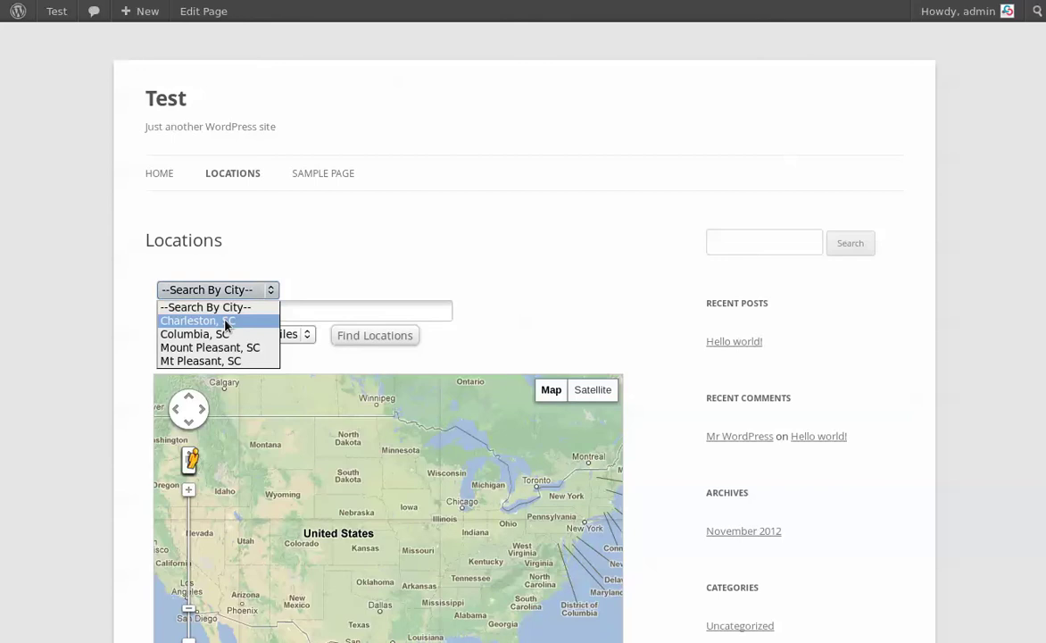
pyautogui.click(225, 322)
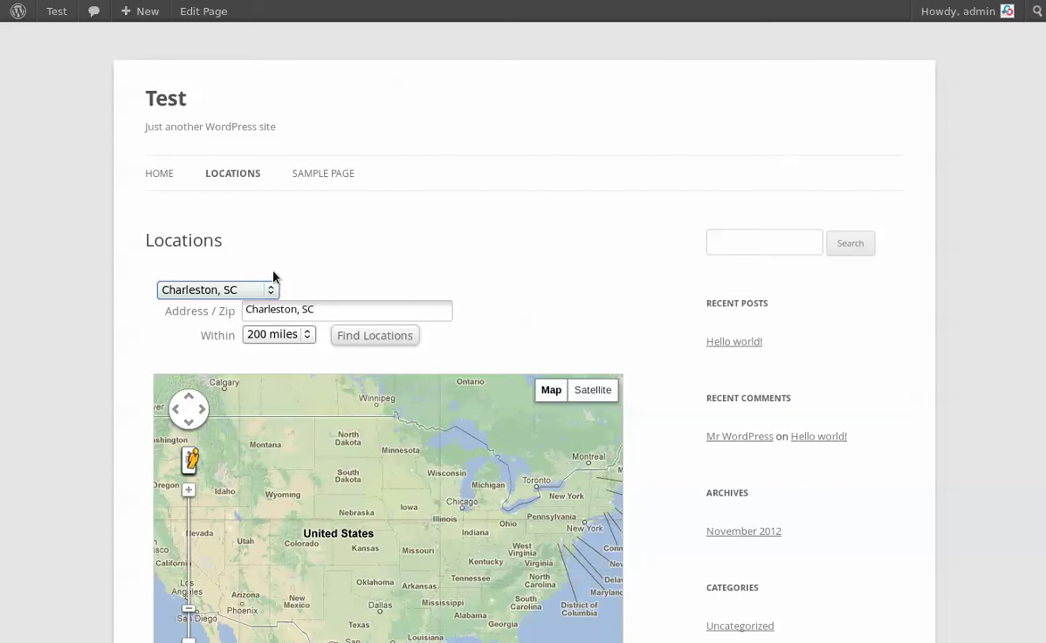
pyautogui.click(333, 336)
pyautogui.scroll(-3, 500, 227)
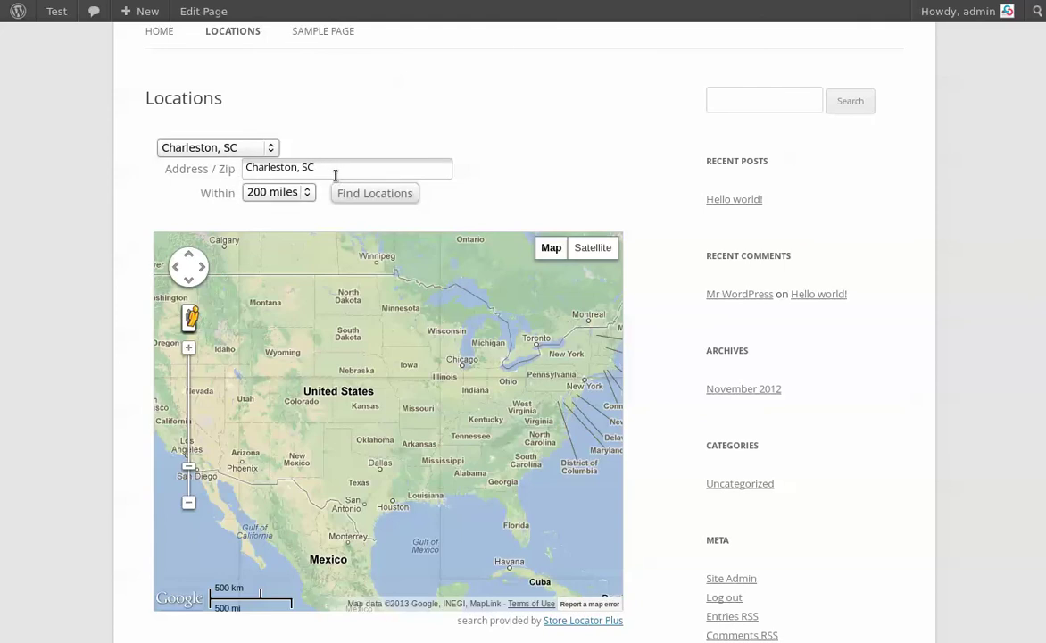
pyautogui.moveTo(333, 170); pyautogui.dragTo(243, 171)
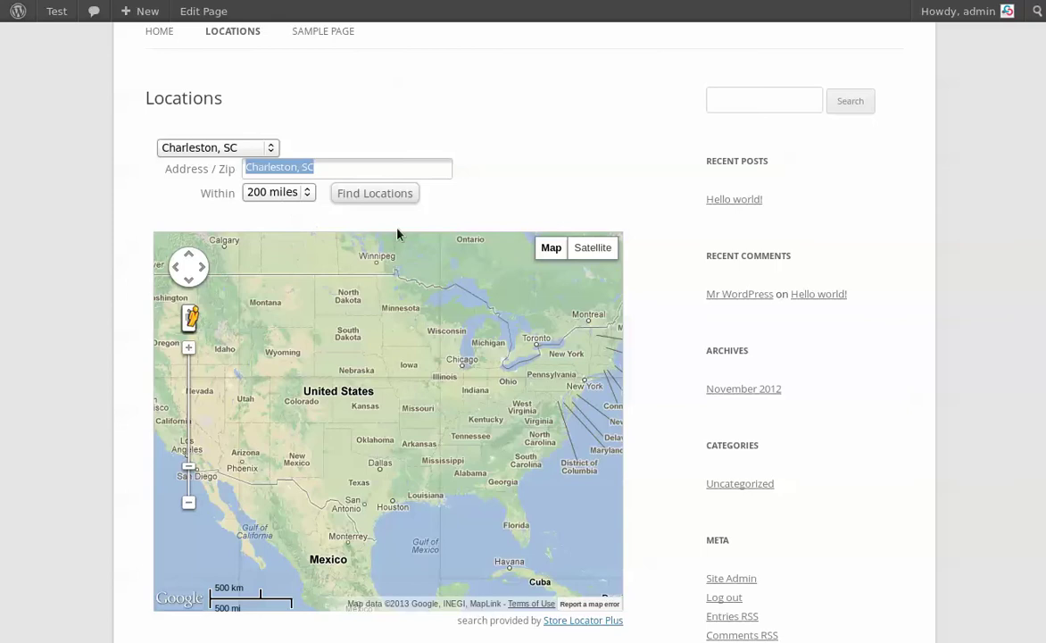
pyautogui.click(397, 204)
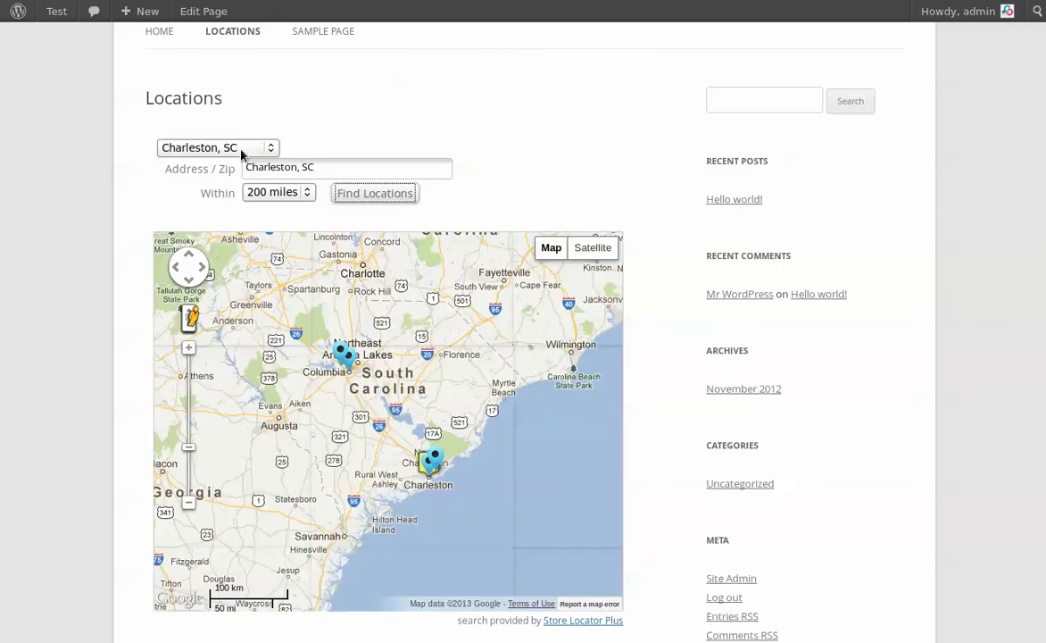
# Switch the city search to Columbia, SC and find its locations.
pyautogui.click(241, 154)
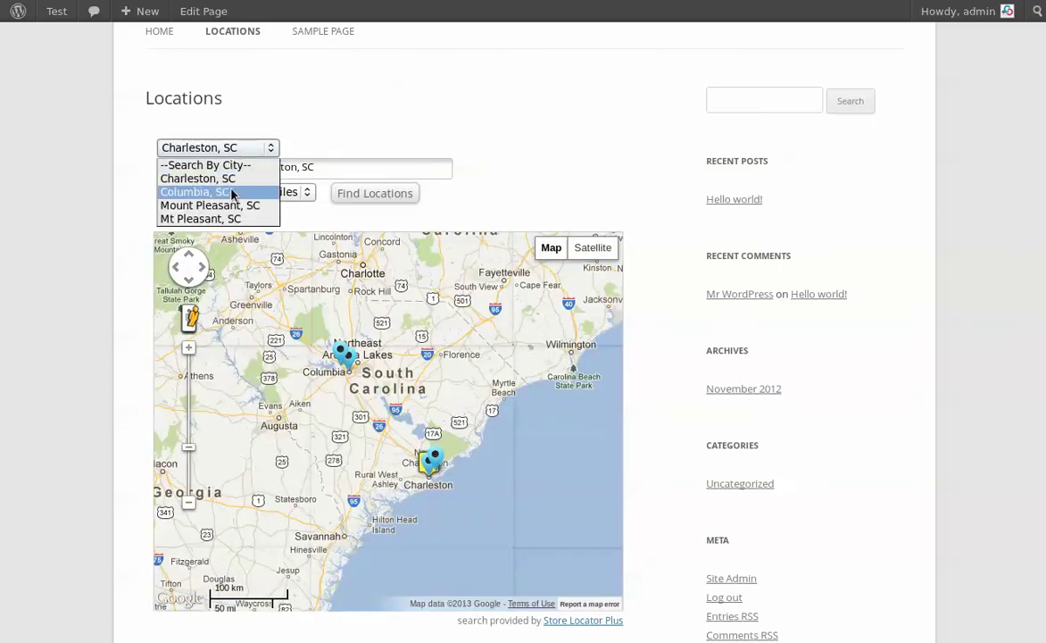
pyautogui.click(231, 194)
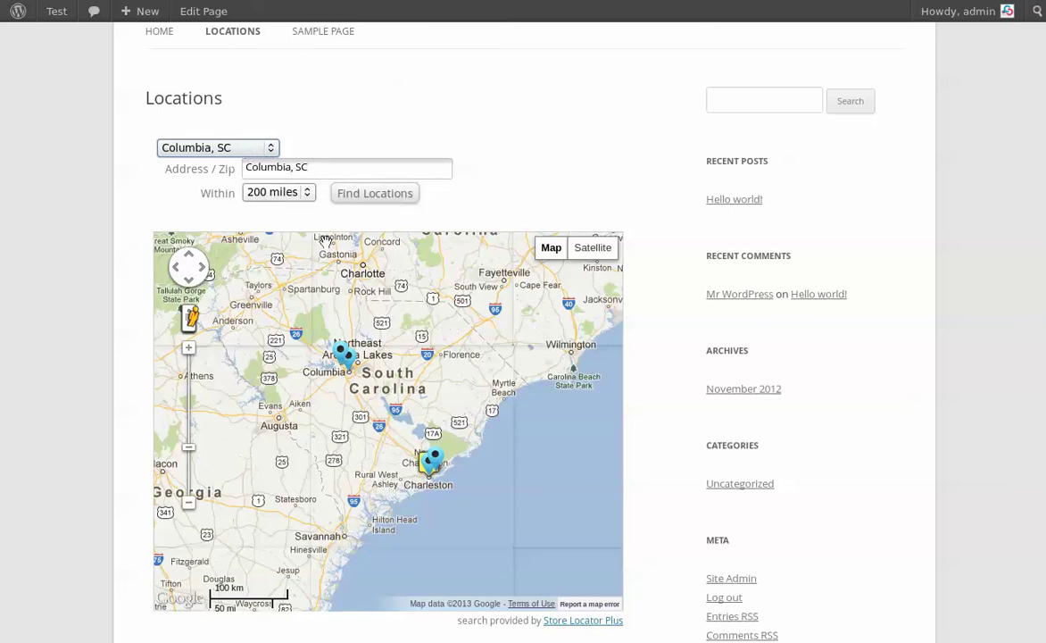
pyautogui.click(376, 198)
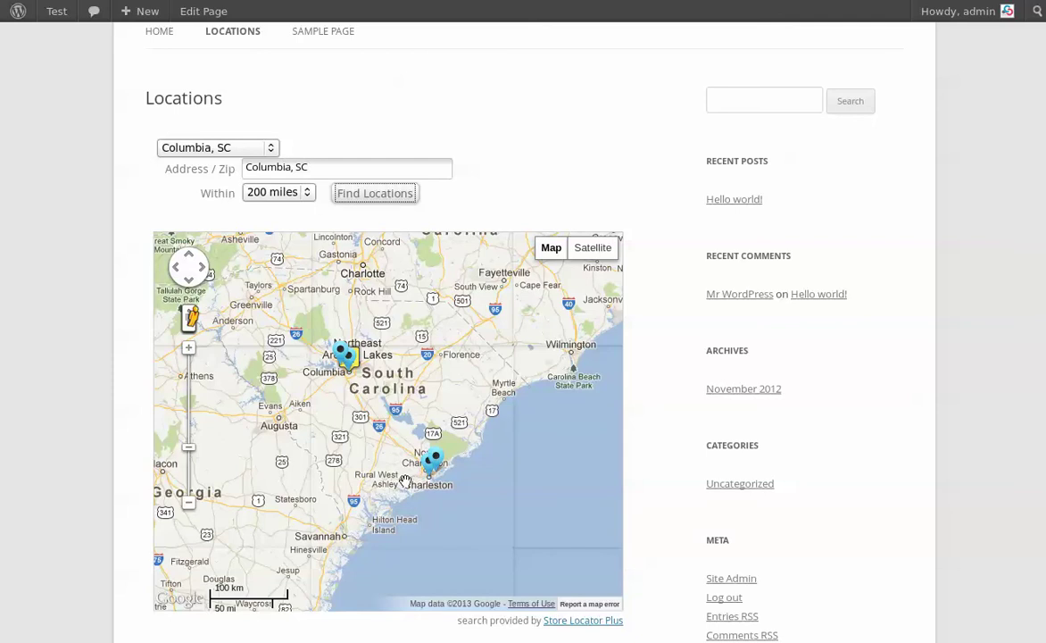
pyautogui.click(357, 194)
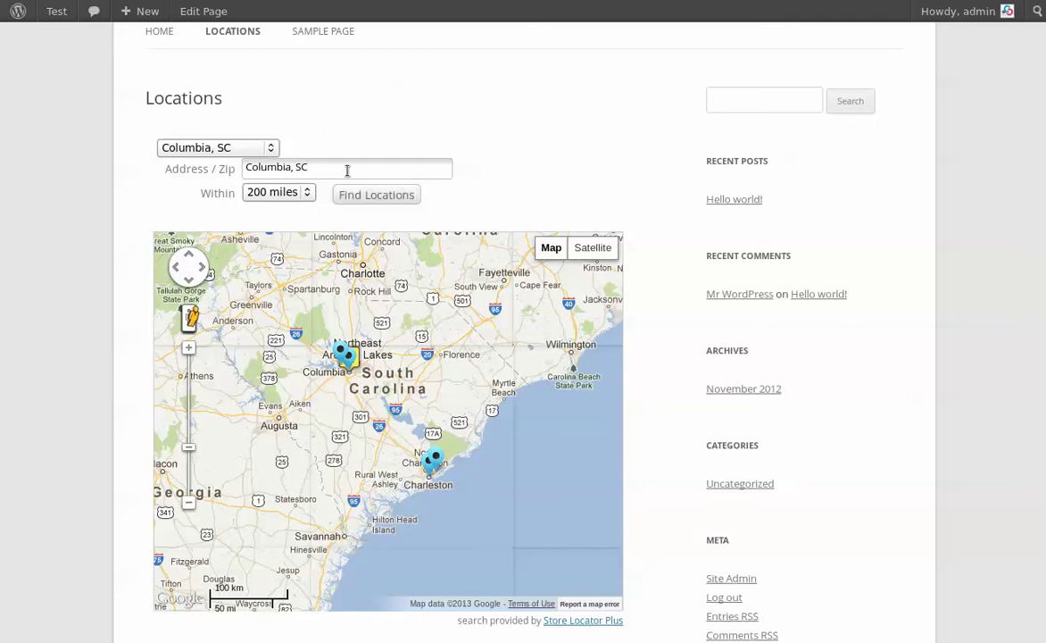
# In the Store Locator Plus map settings, enable Hide address entry box and Hide radius selection for the search form.
pyautogui.moveTo(124, 17)
pyautogui.moveTo(54, 13)
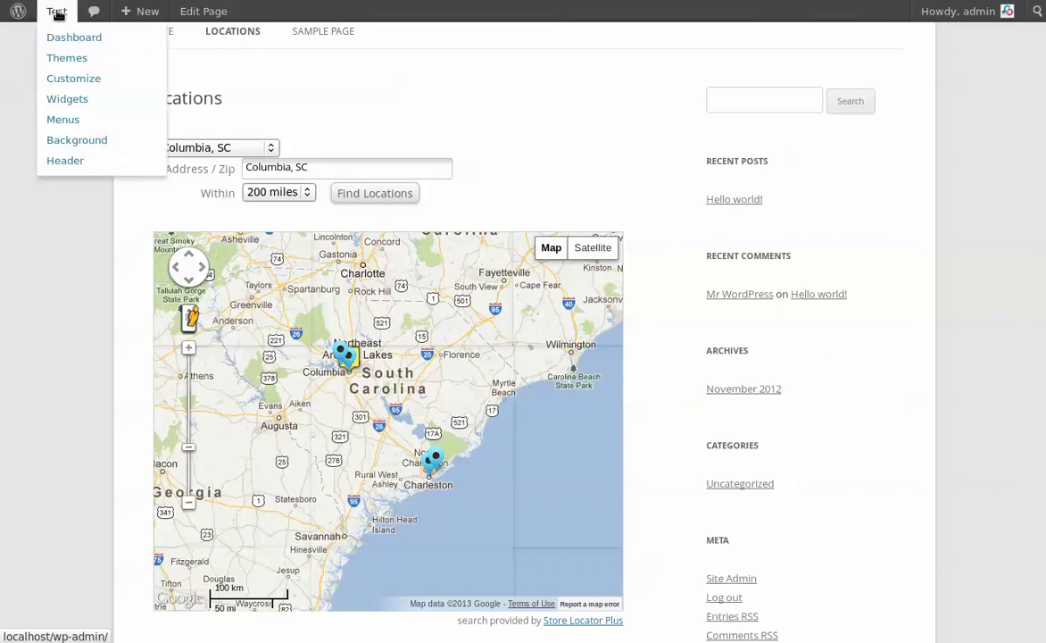
pyautogui.click(69, 40)
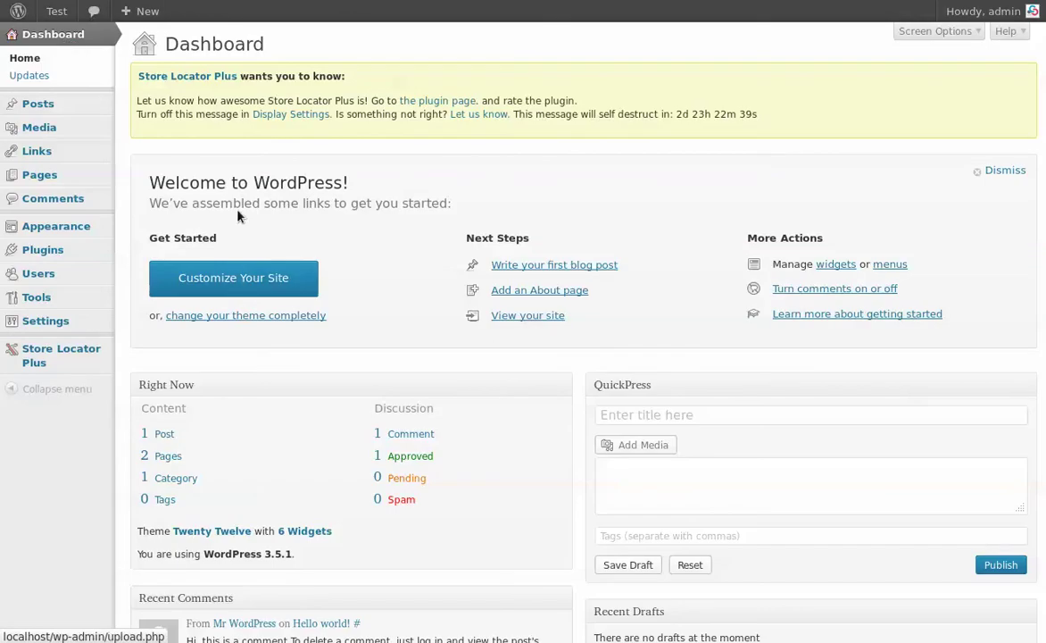
pyautogui.moveTo(78, 348)
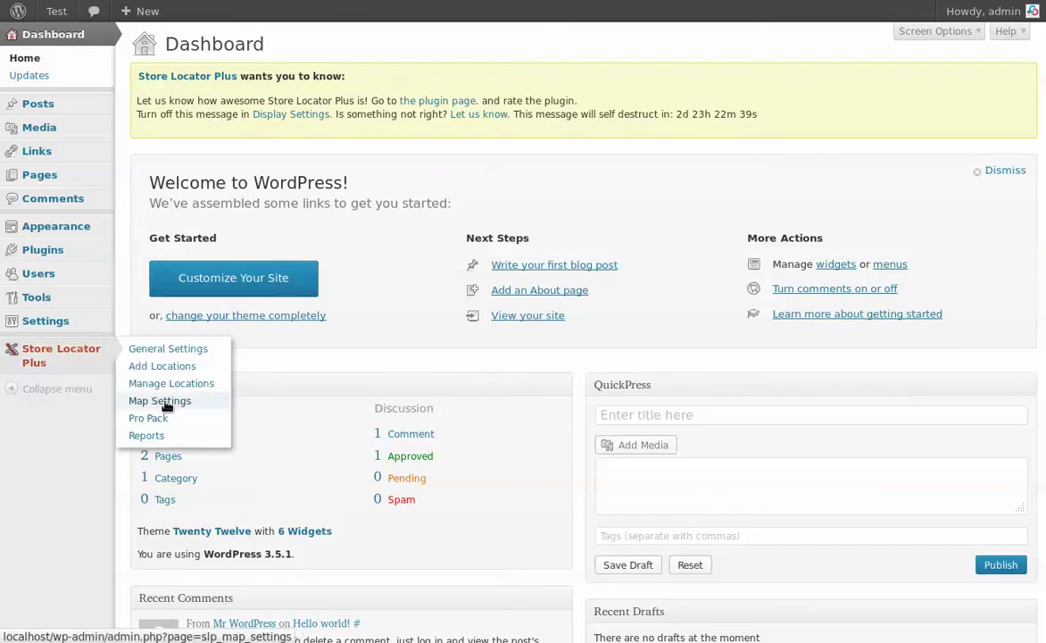
pyautogui.click(161, 399)
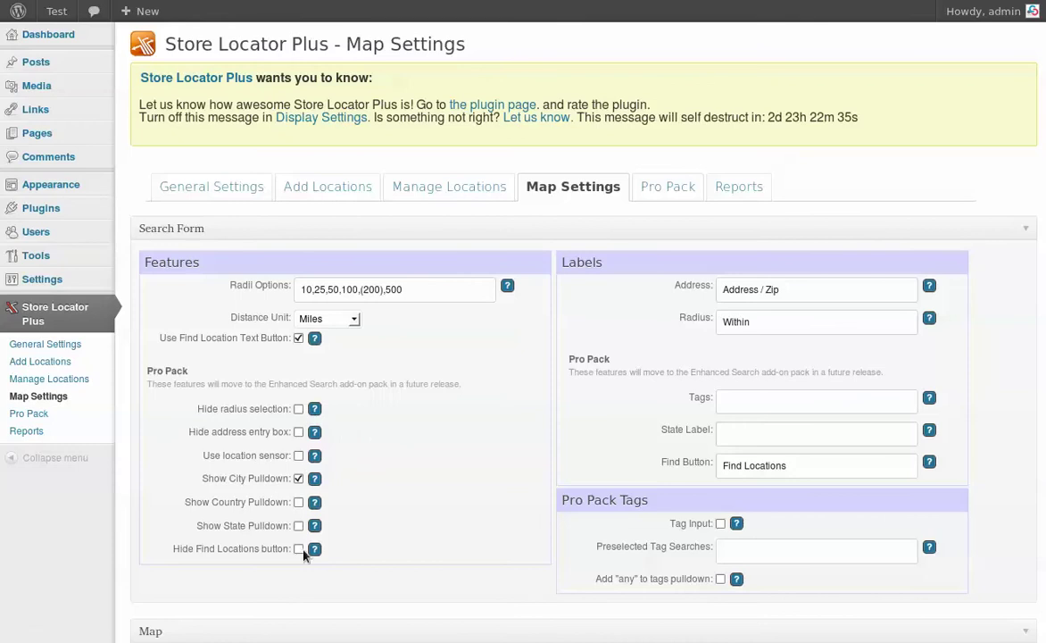
pyautogui.click(299, 432)
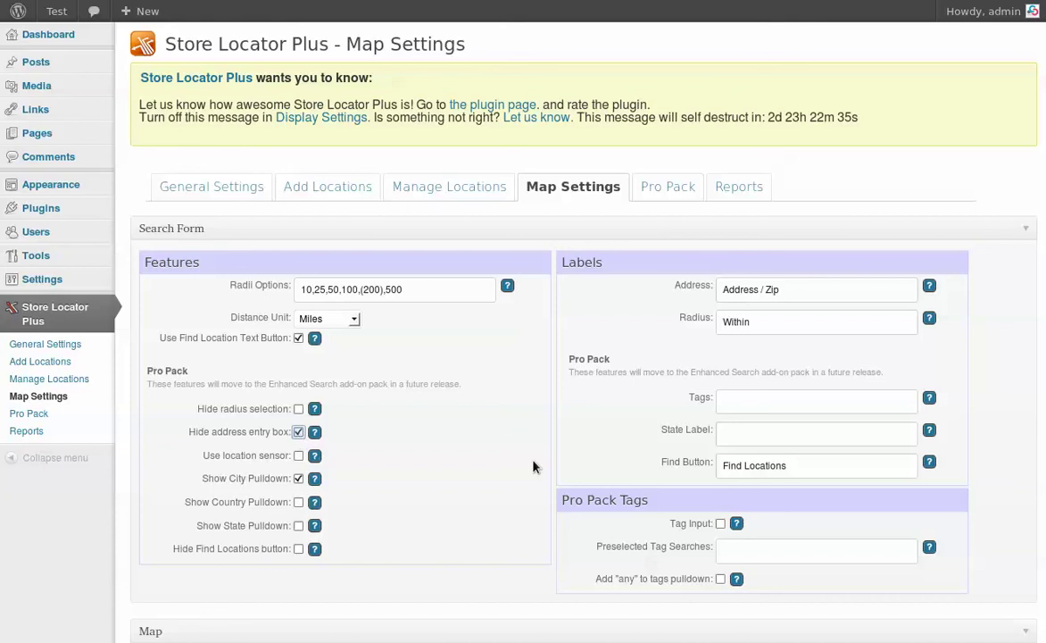
pyautogui.click(299, 409)
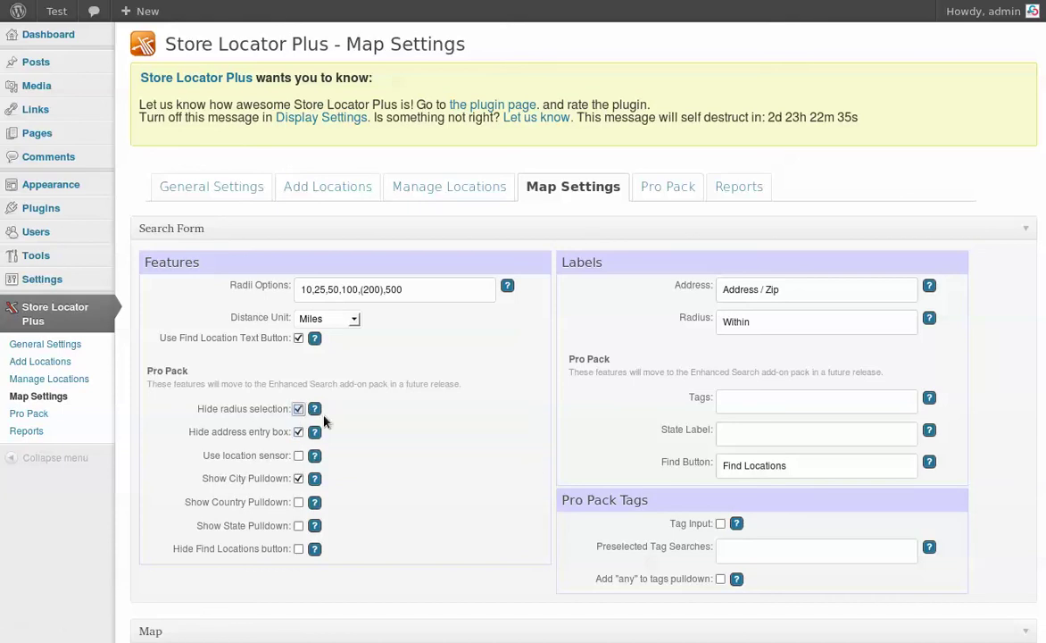
# Set the search form's Radii Options to the single value 100 and save the map settings.
pyautogui.click(358, 290)
pyautogui.press('Home')
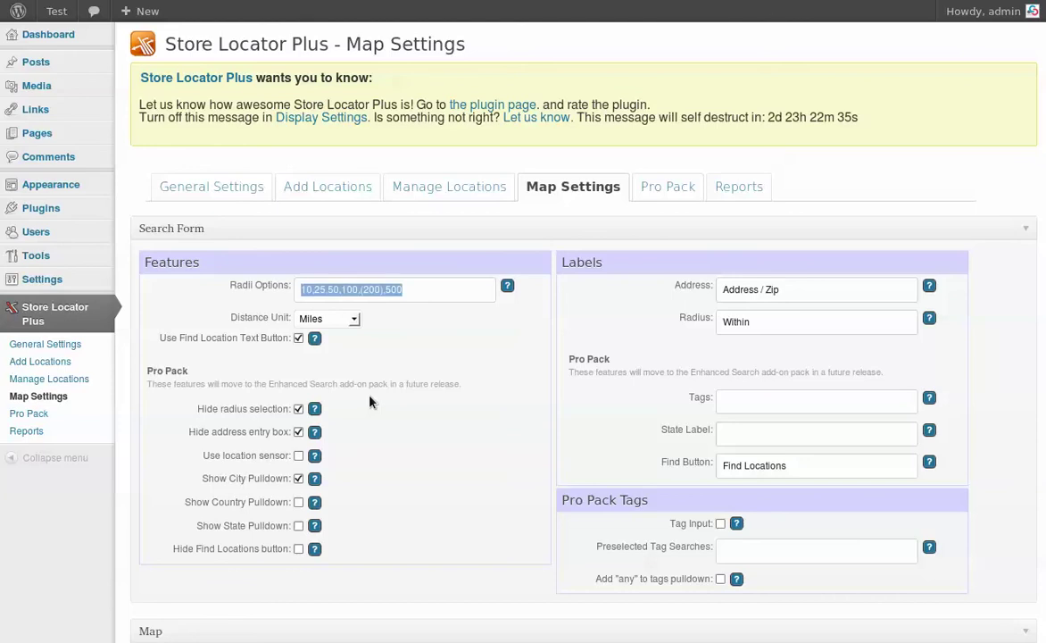
pyautogui.press('BackSpace')
pyautogui.write('100')
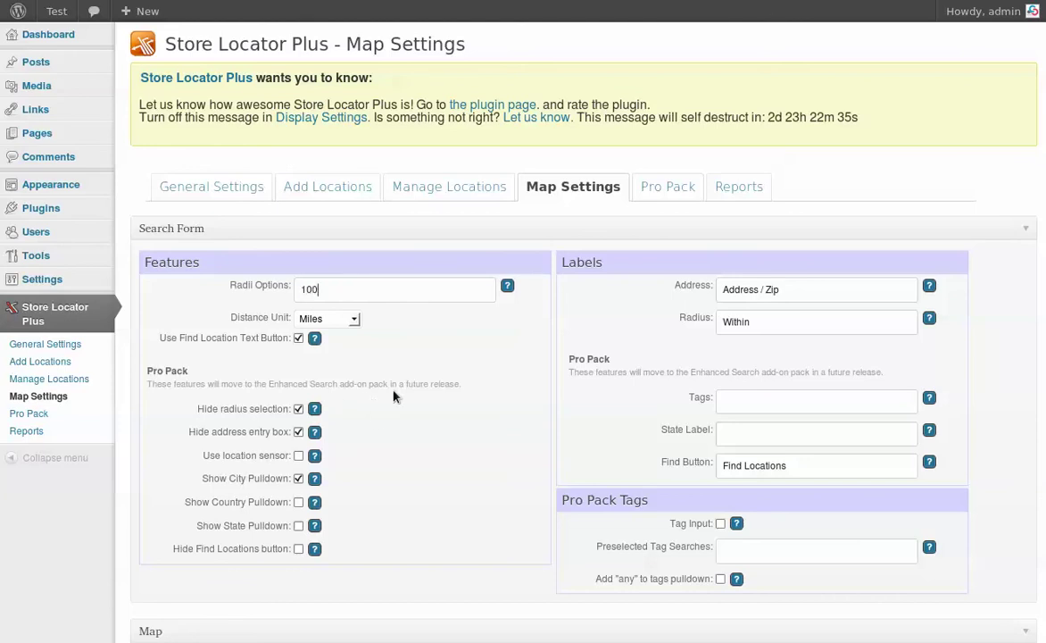
pyautogui.scroll(-4, 393, 397)
pyautogui.scroll(-7, 400, 394)
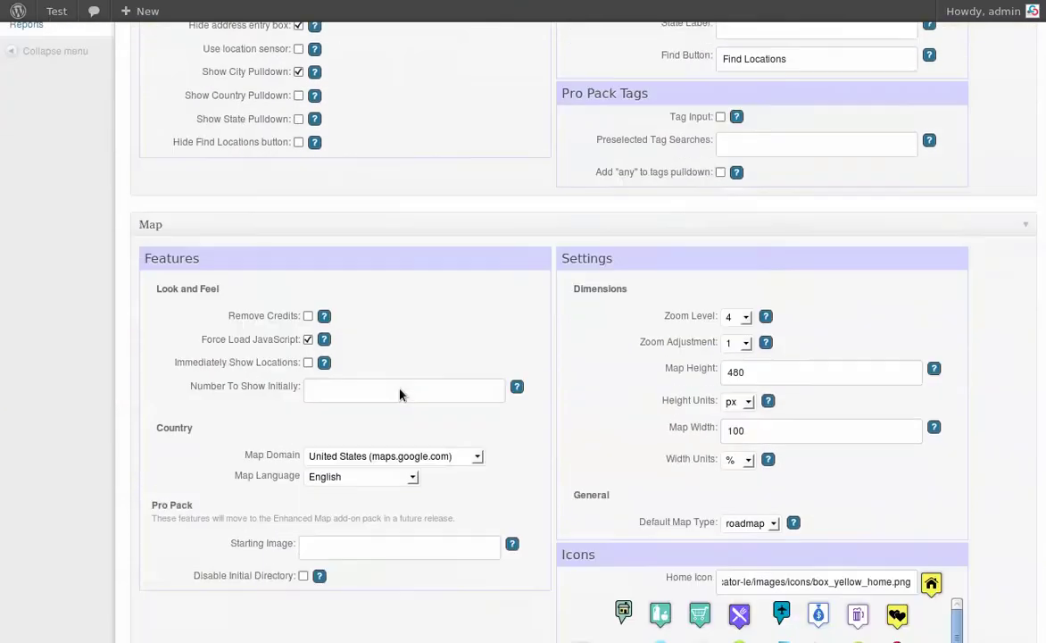
pyautogui.scroll(-3, 401, 390)
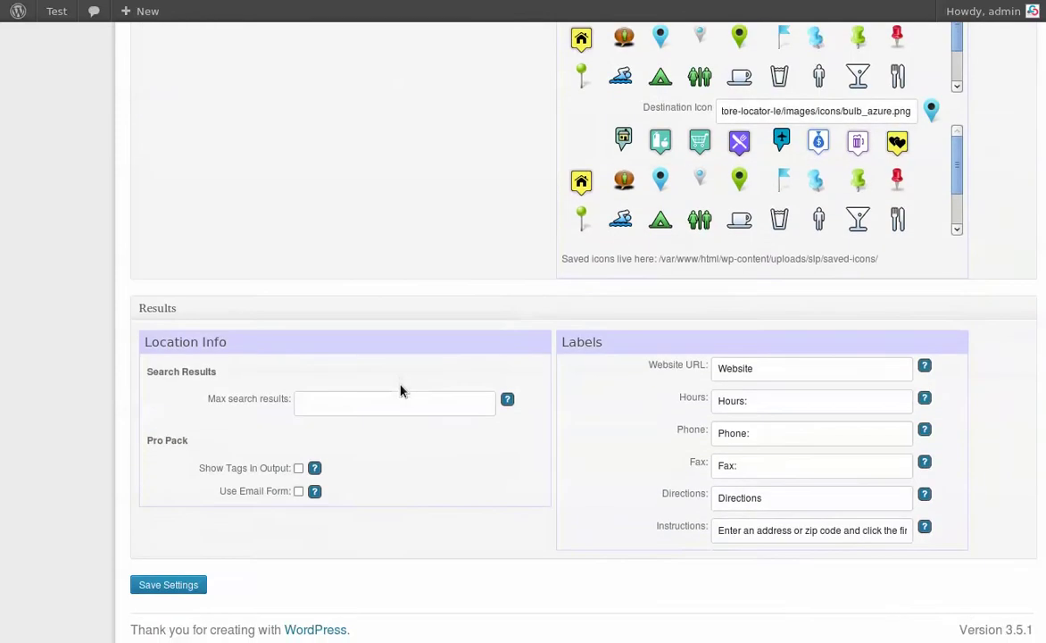
pyautogui.click(144, 586)
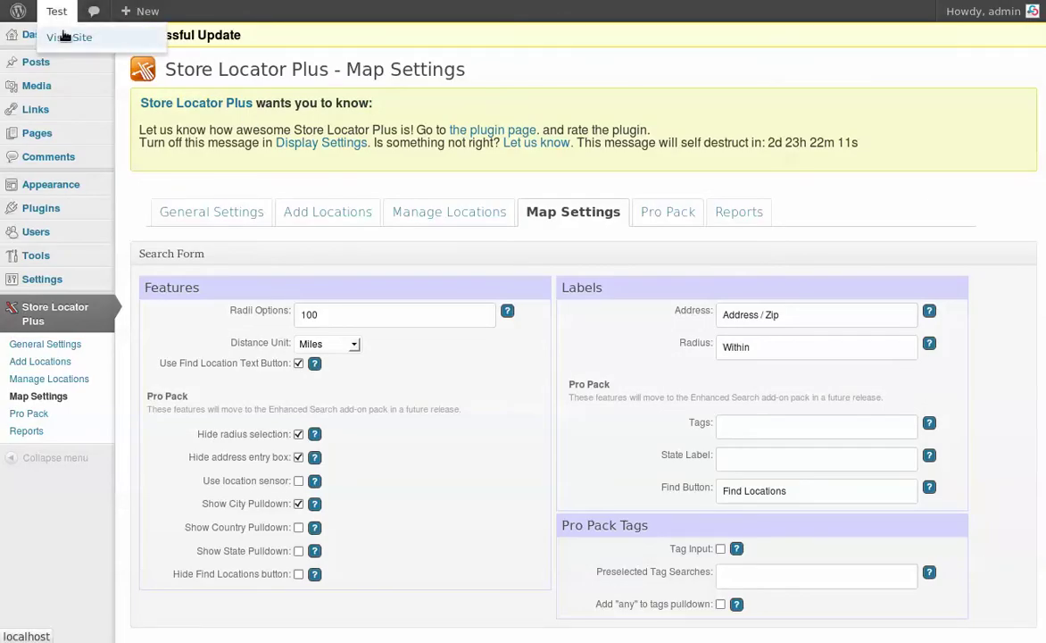
# On the public site's Locations page, choose Charleston, SC in the city-only search form and find its locations.
pyautogui.click(66, 37)
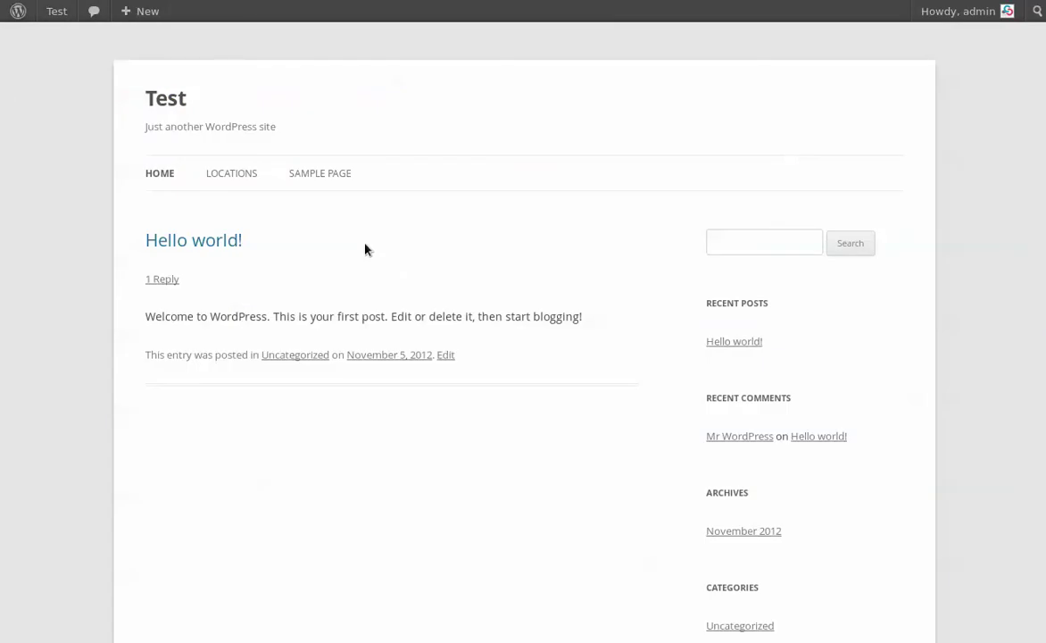
pyautogui.click(245, 175)
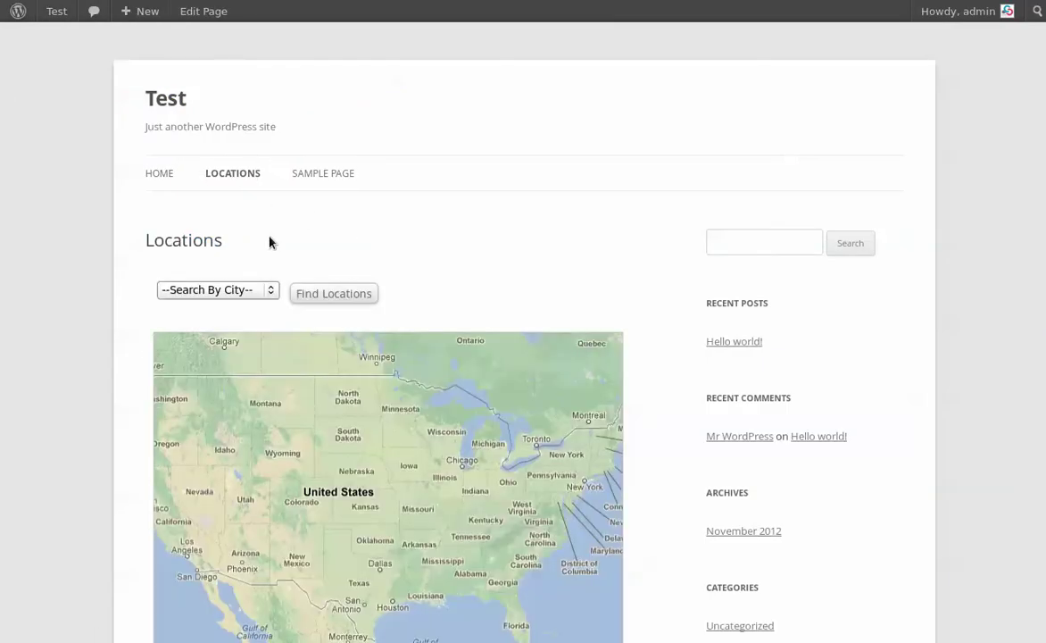
pyautogui.click(258, 291)
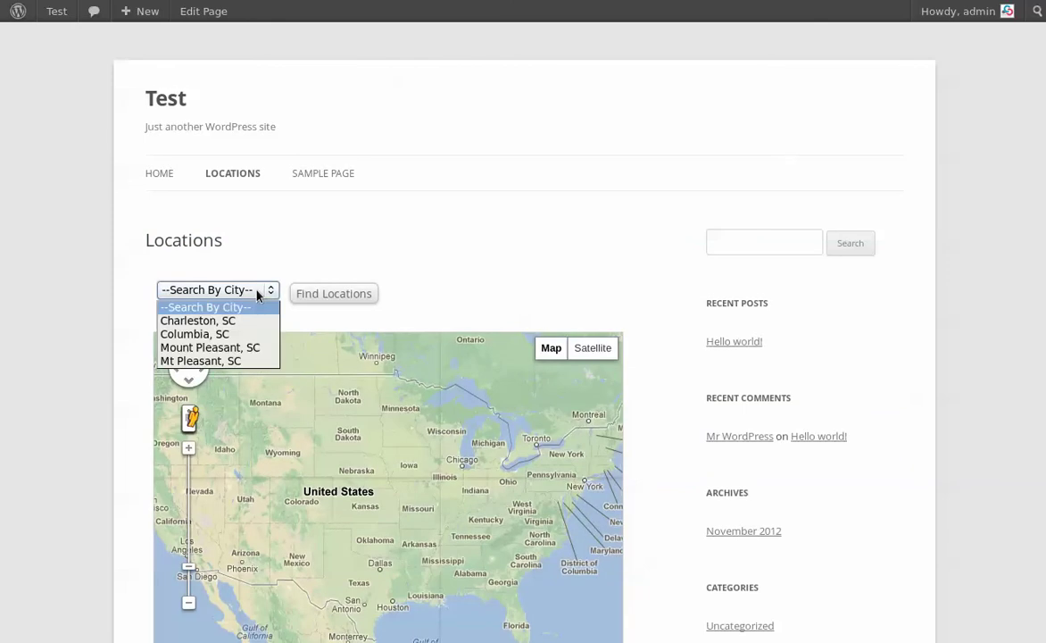
pyautogui.click(255, 320)
pyautogui.click(313, 294)
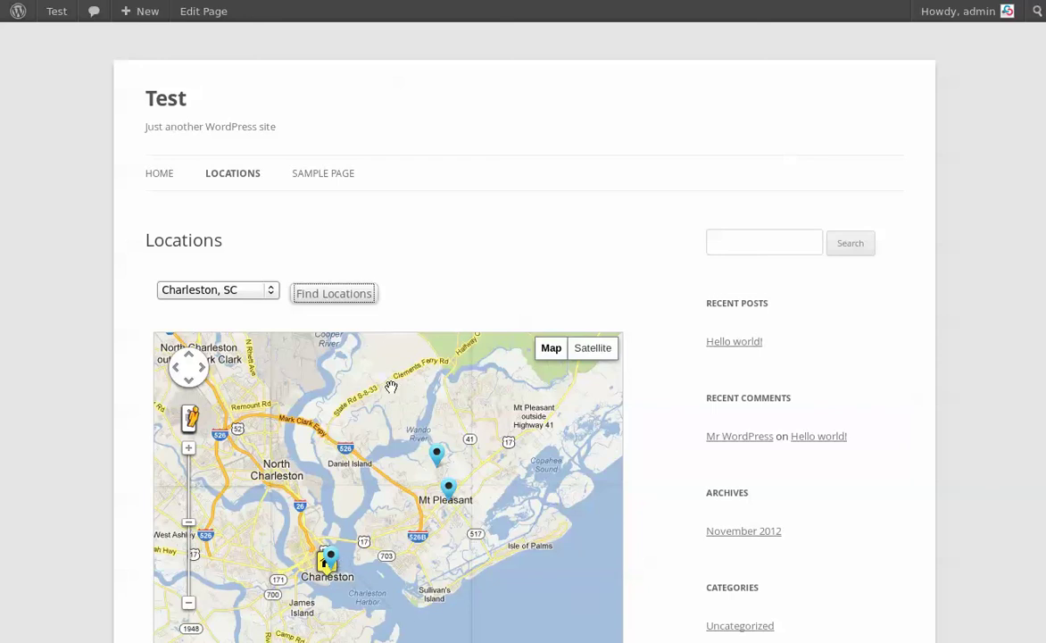
# Change the searched city to Columbia, SC and find the locations there.
pyautogui.click(212, 291)
pyautogui.click(214, 332)
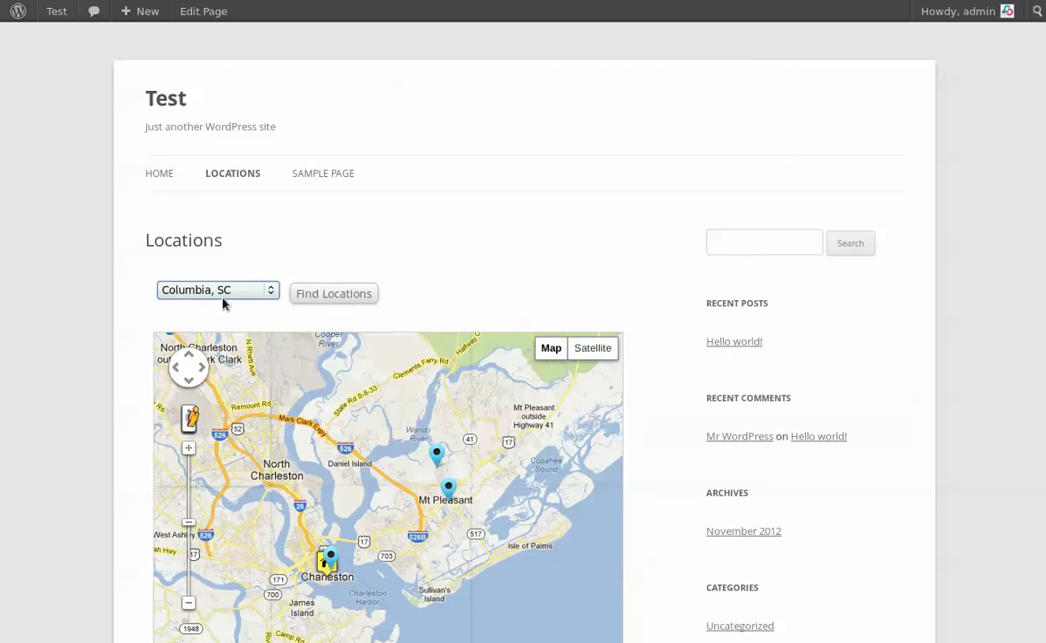
pyautogui.click(330, 295)
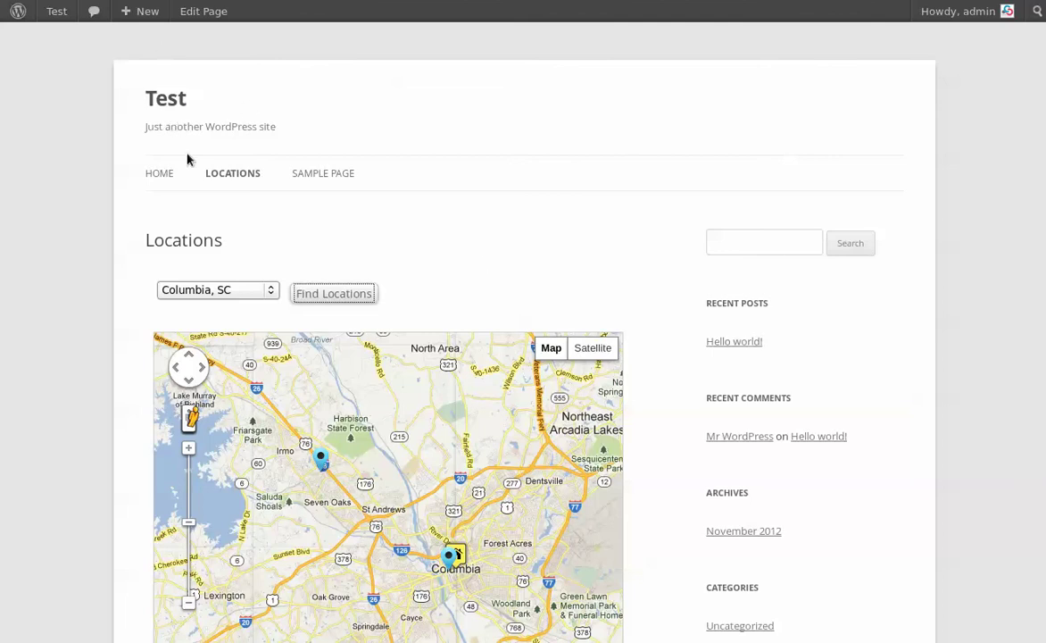
# In the Store Locator Plus map settings, disable Show City Pulldown, enable Show Country Pulldown and save the settings.
pyautogui.click(52, 37)
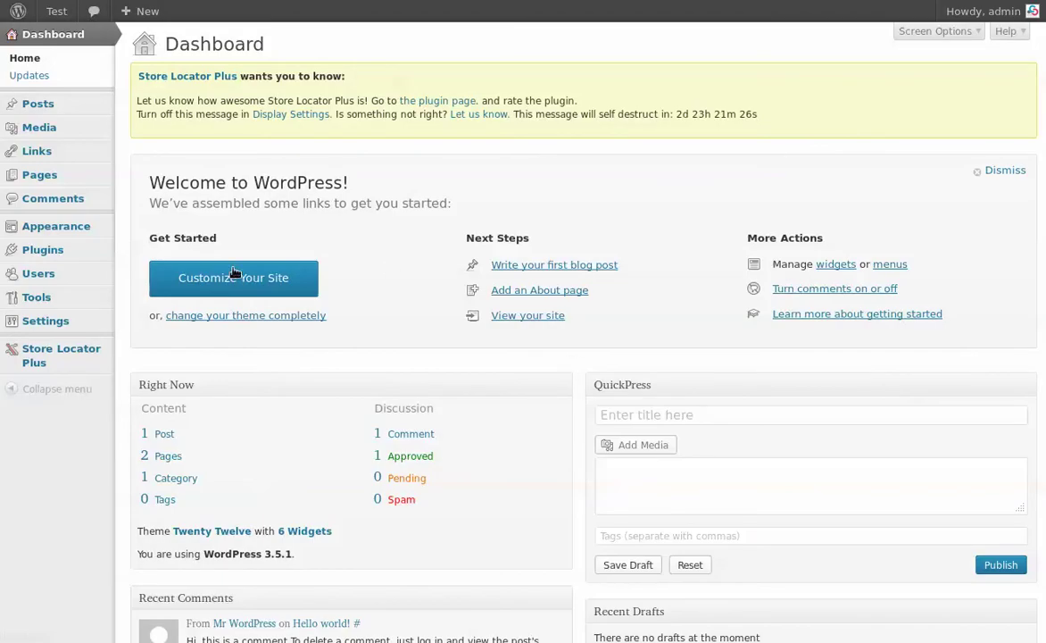
pyautogui.moveTo(53, 353)
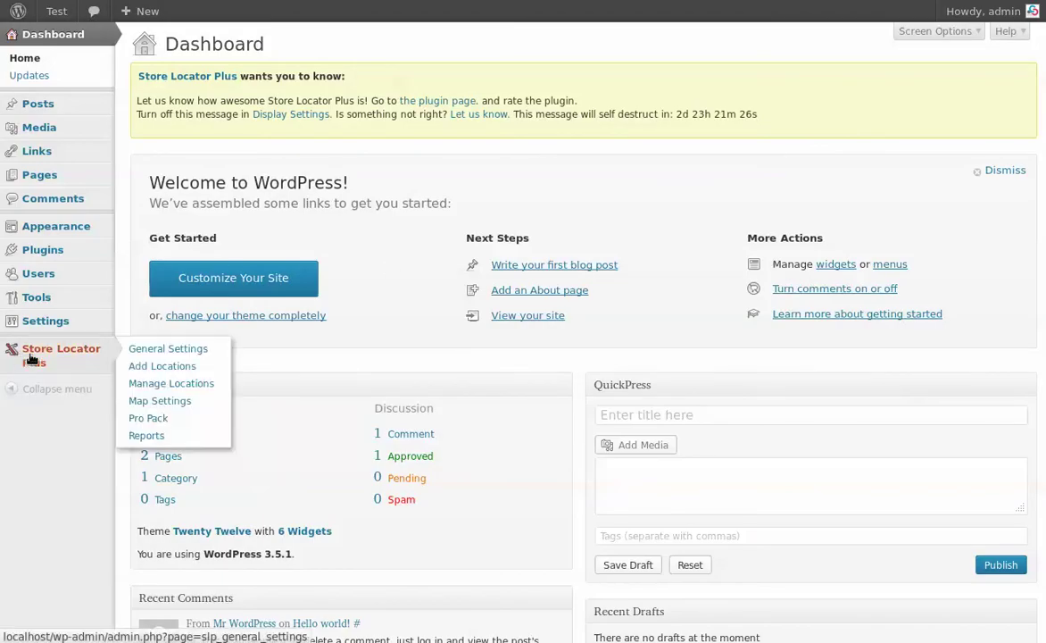
pyautogui.click(184, 407)
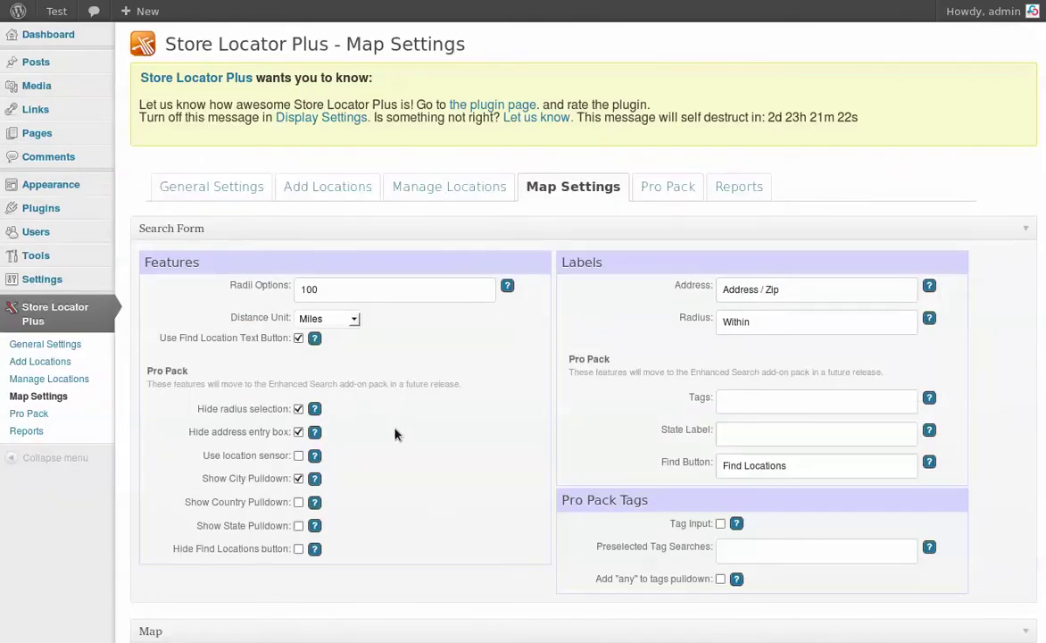
pyautogui.scroll(-1, 397, 434)
pyautogui.click(299, 431)
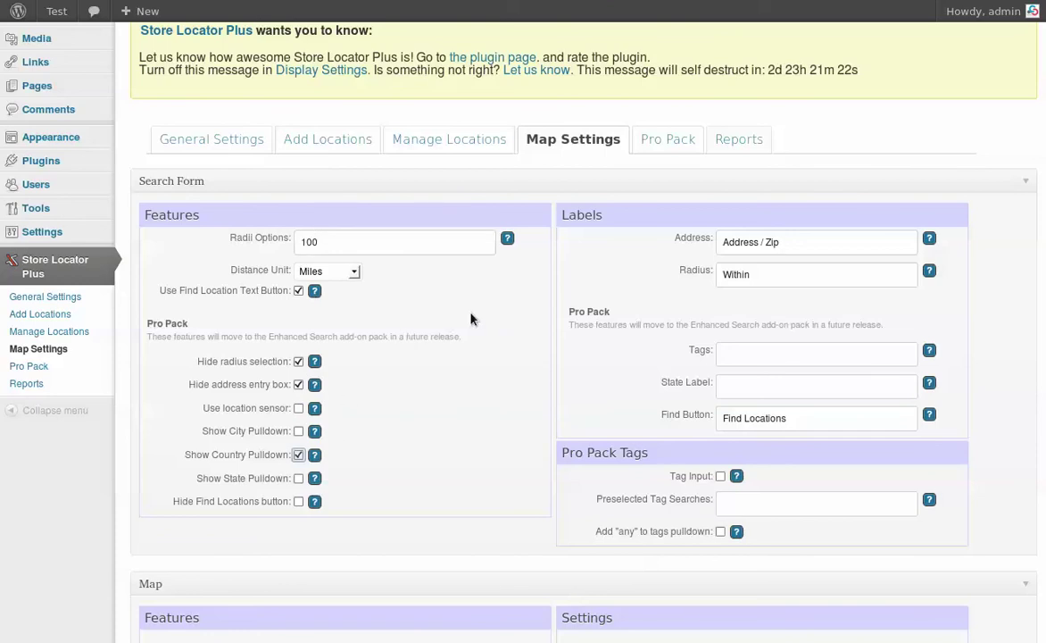
pyautogui.scroll(-5, 471, 319)
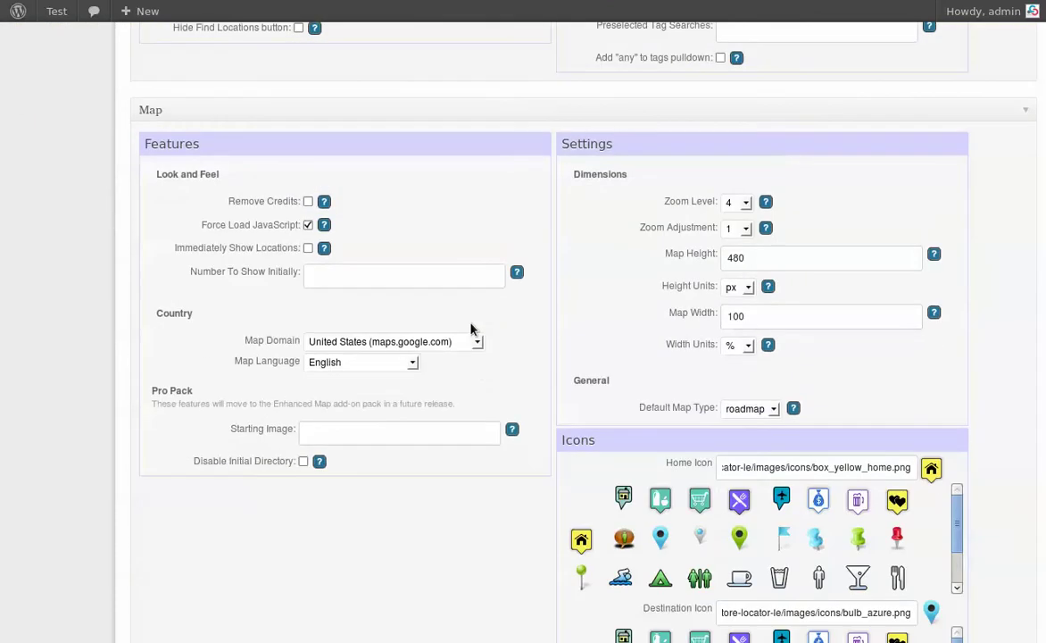
pyautogui.scroll(-6, 471, 329)
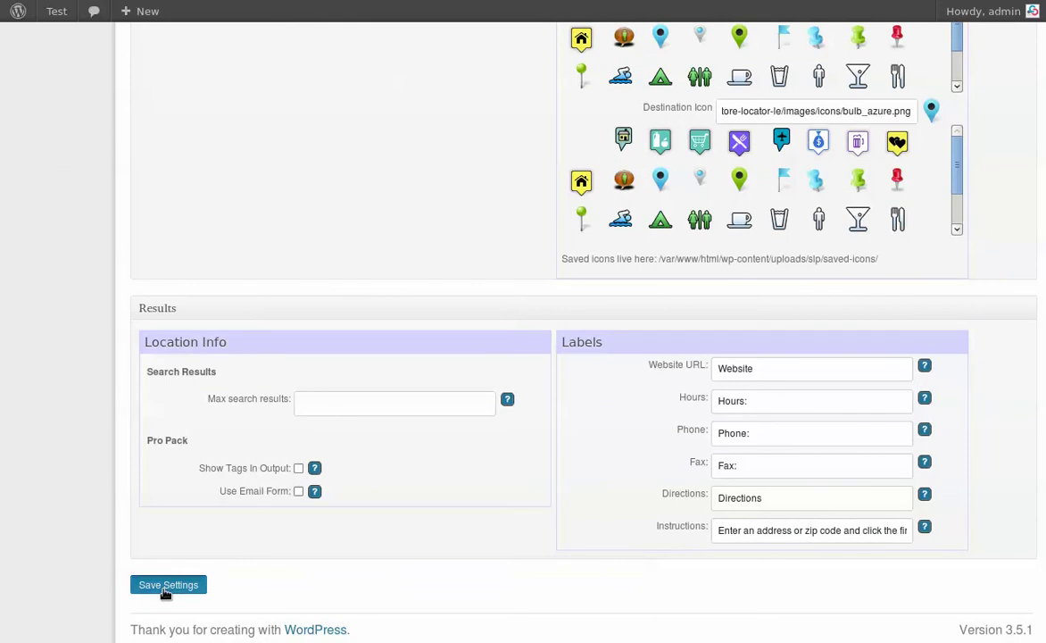
pyautogui.click(165, 586)
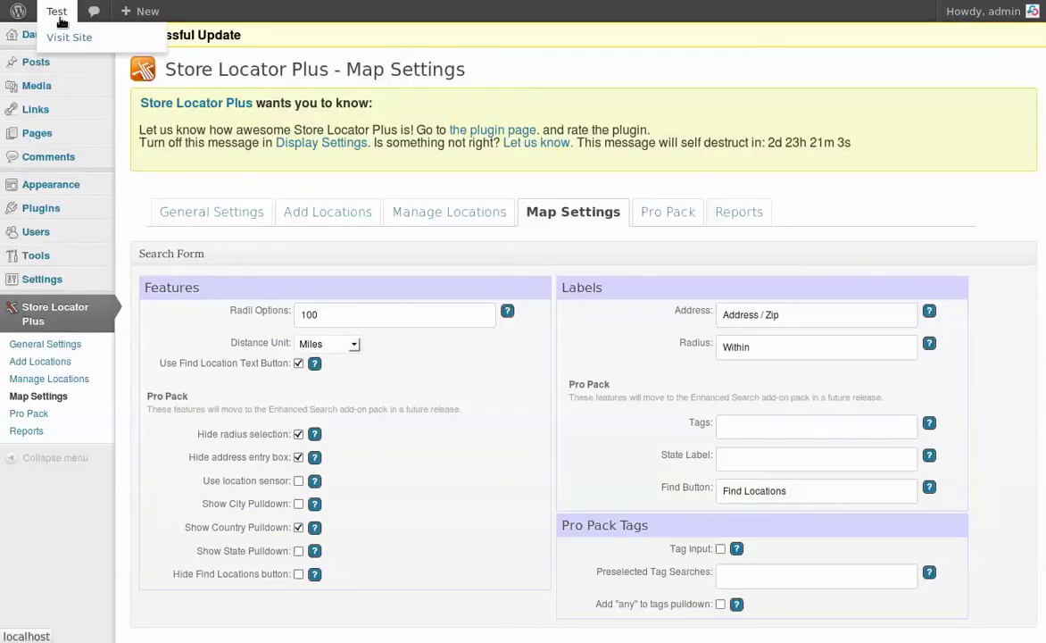
# On the public site's Locations page, search by the country USA and review the resulting map and list.
pyautogui.click(59, 36)
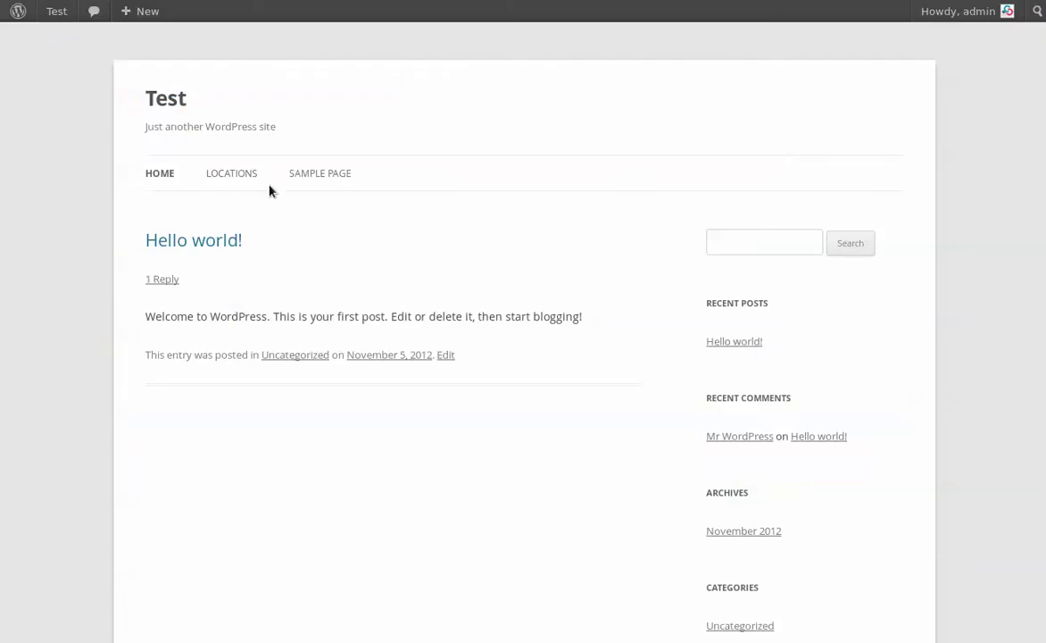
pyautogui.click(248, 174)
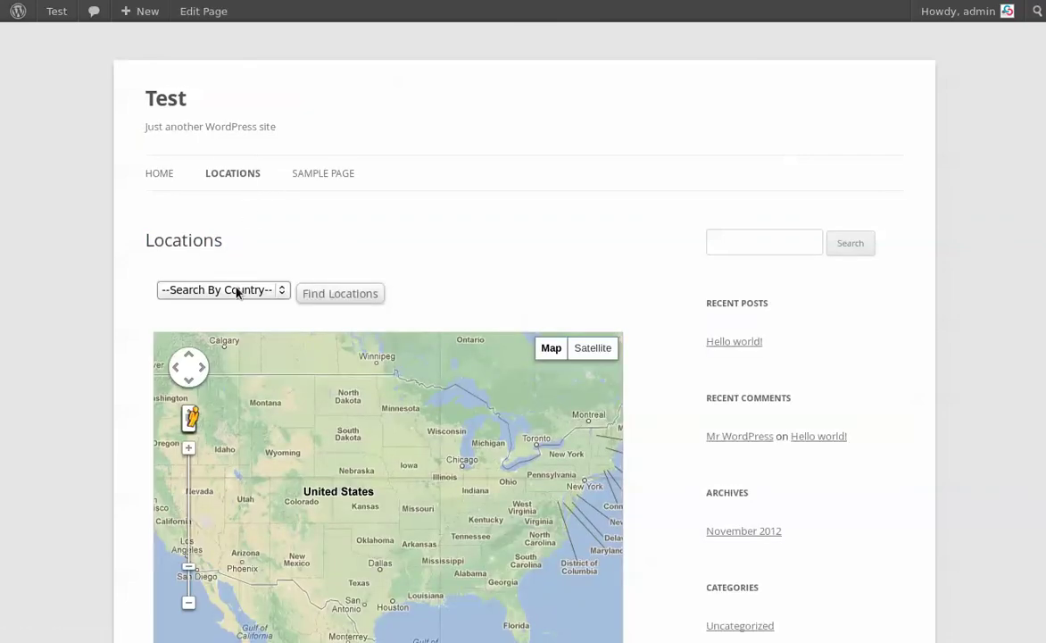
pyautogui.click(234, 292)
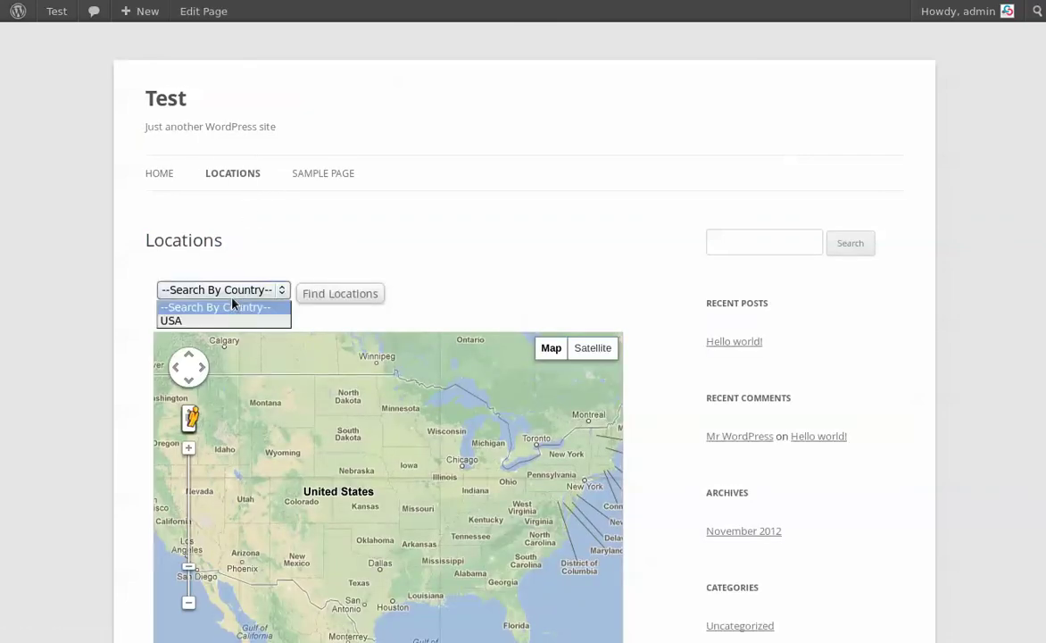
pyautogui.click(212, 320)
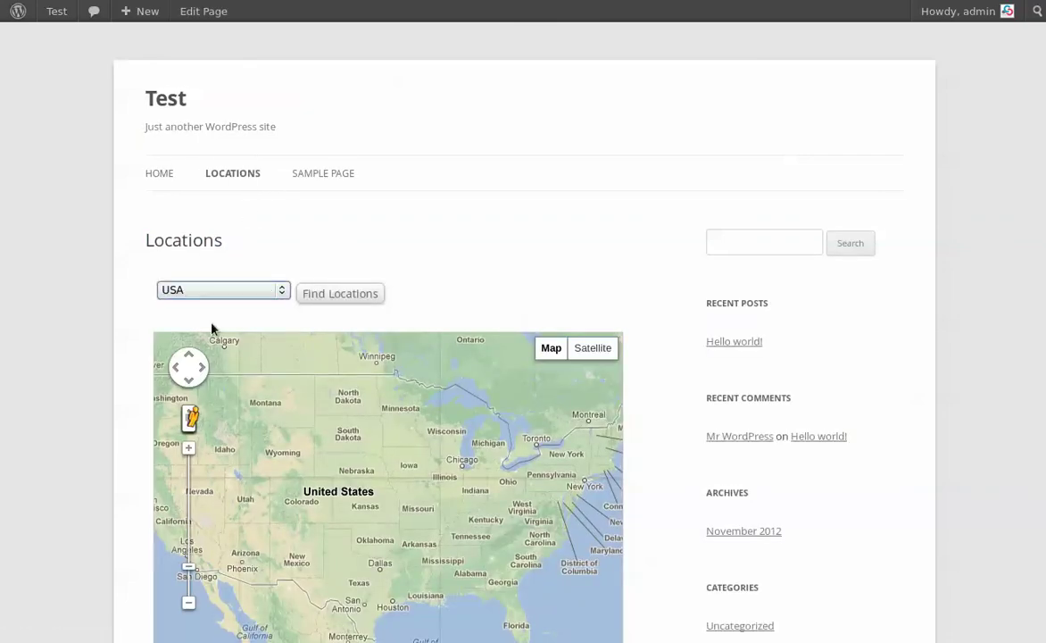
pyautogui.click(359, 296)
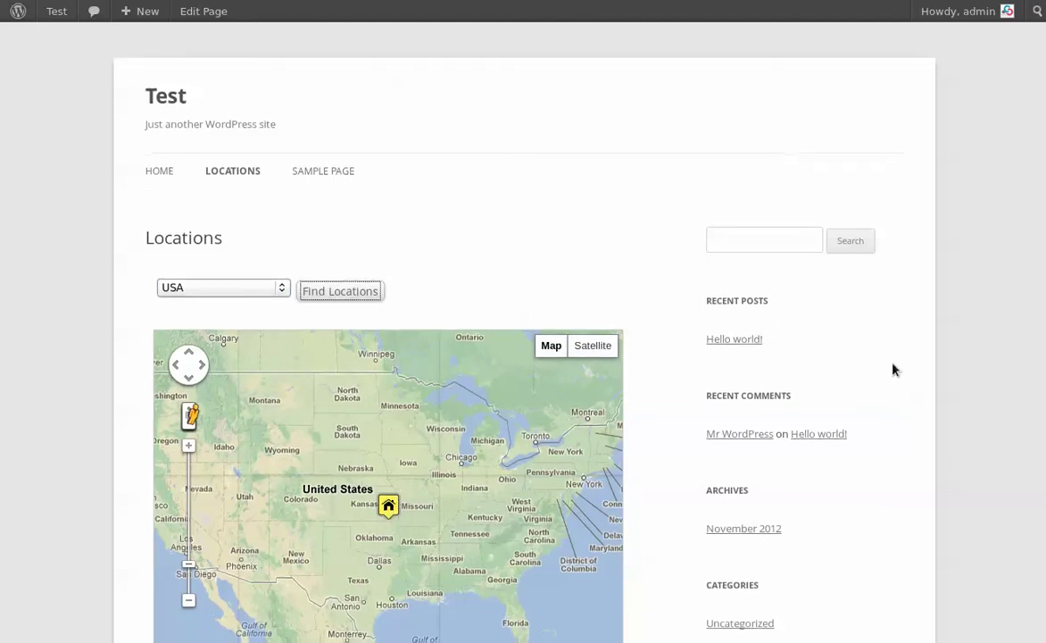
pyautogui.scroll(-3, 892, 368)
pyautogui.scroll(2, 894, 372)
pyautogui.scroll(2, 895, 371)
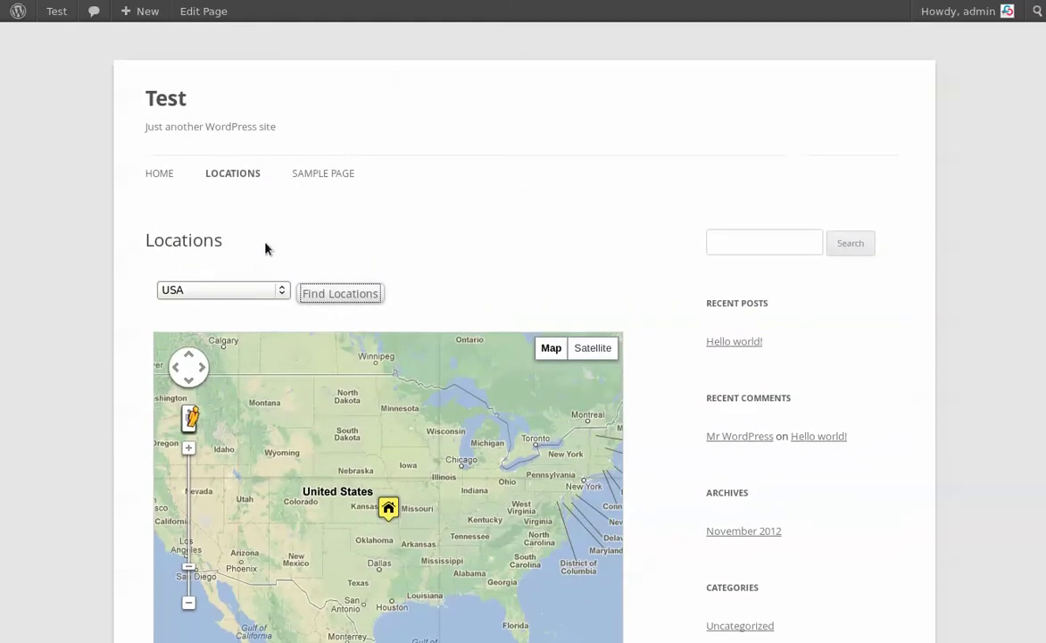
# Return to the Store Locator Plus map settings, set Radii Options to 5000 and save the settings.
pyautogui.moveTo(56, 12)
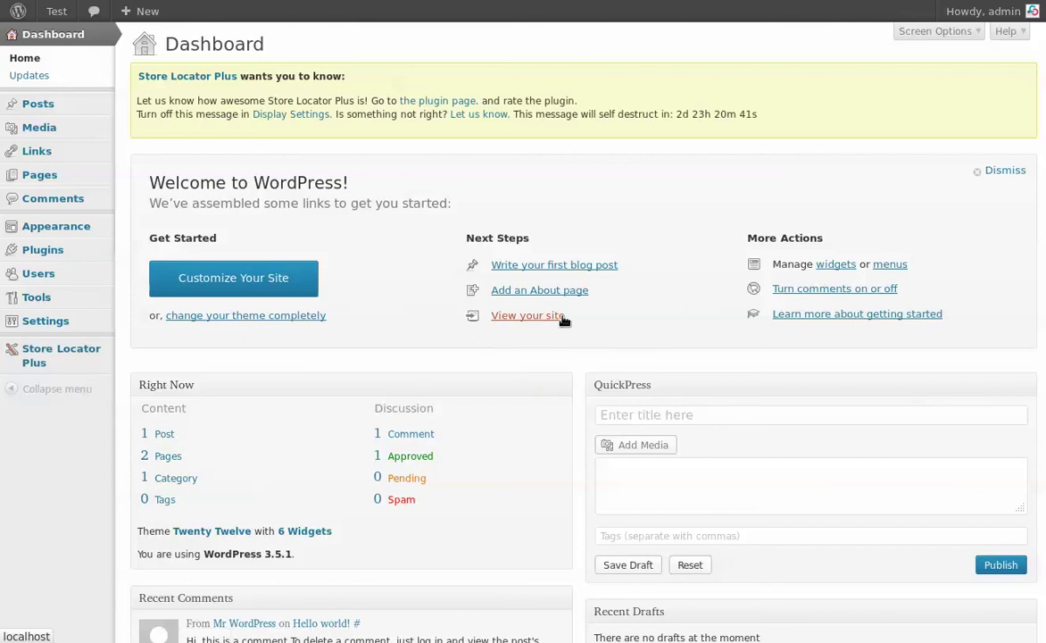
pyautogui.scroll(-1, 491, 433)
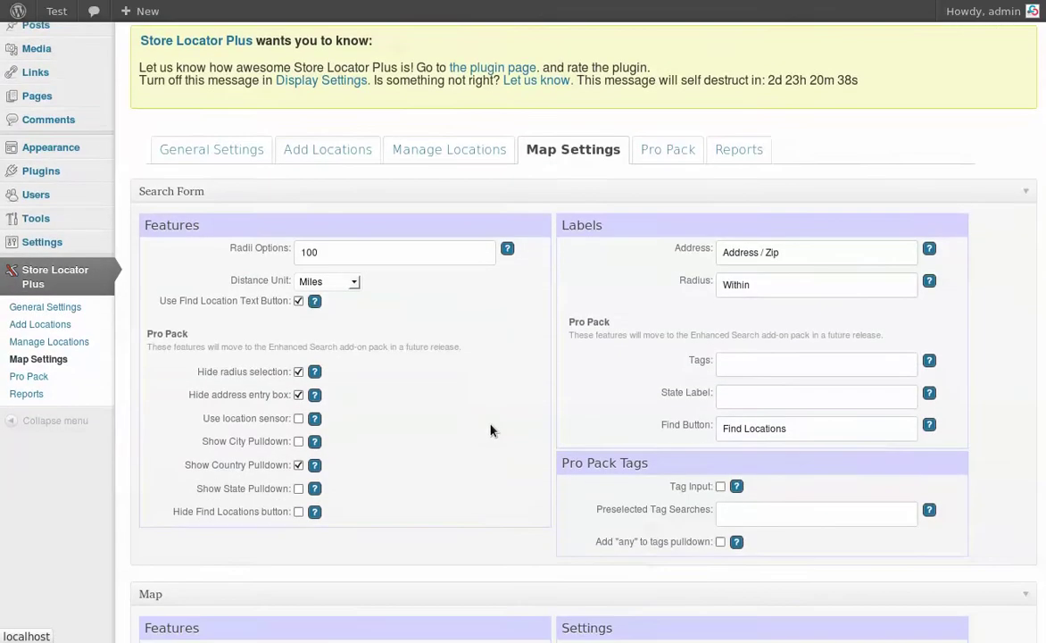
pyautogui.moveTo(374, 198); pyautogui.dragTo(225, 201)
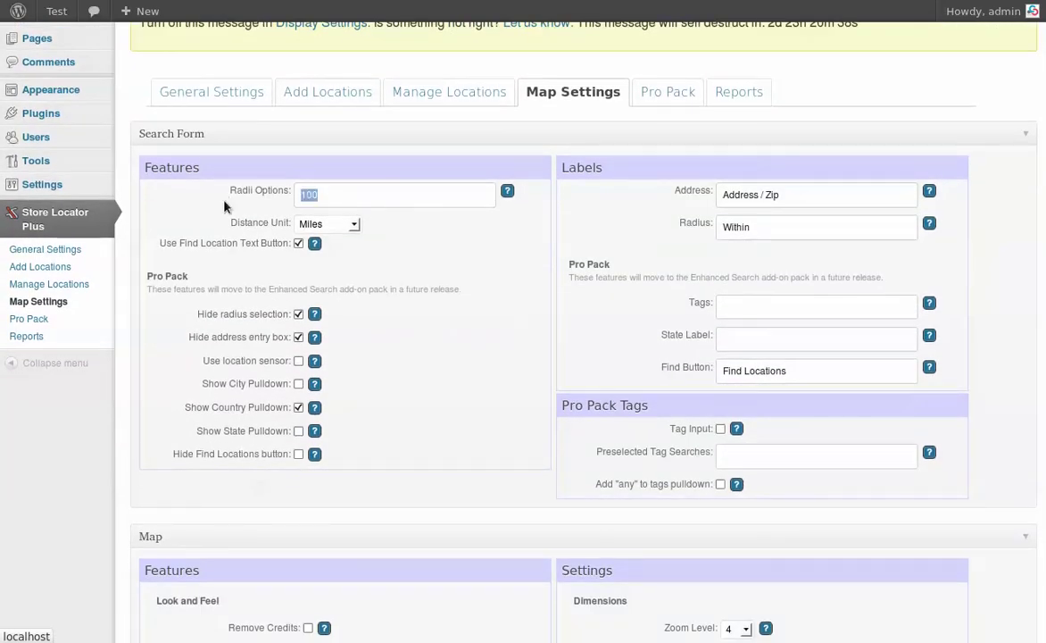
pyautogui.write('5000')
pyautogui.scroll(-10, 438, 359)
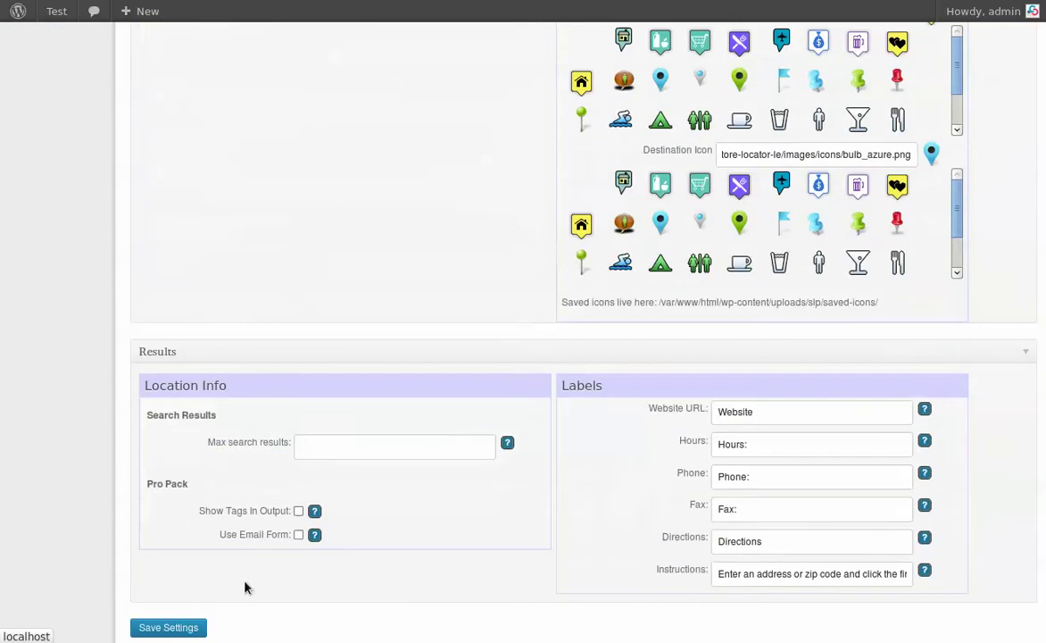
pyautogui.click(168, 585)
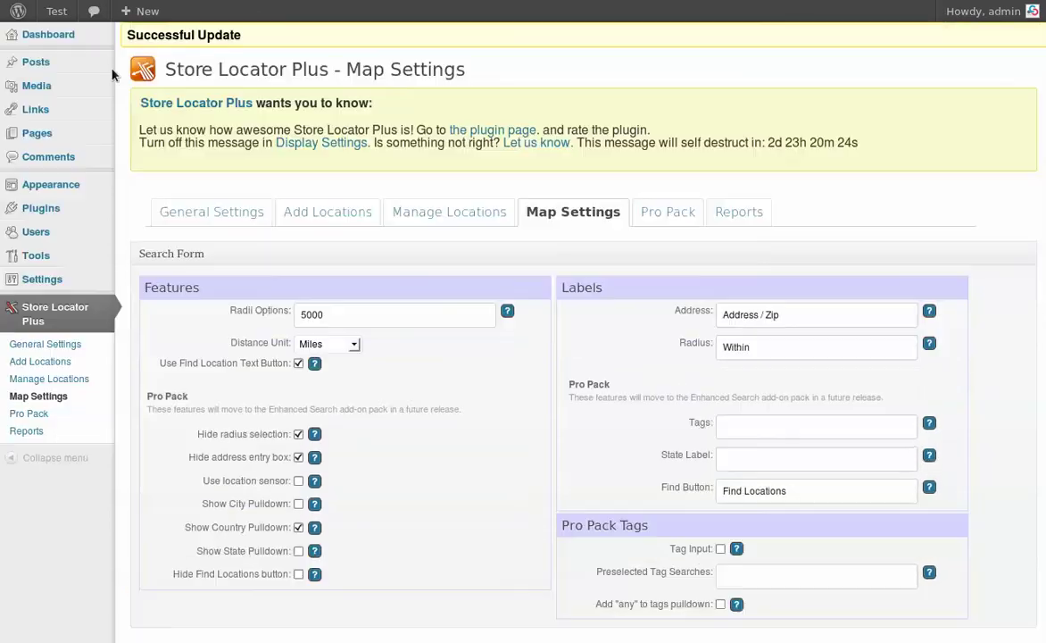
# Reopen the public site's Locations page, find locations for the country USA again, and examine the map markers and the full results list.
pyautogui.click(68, 37)
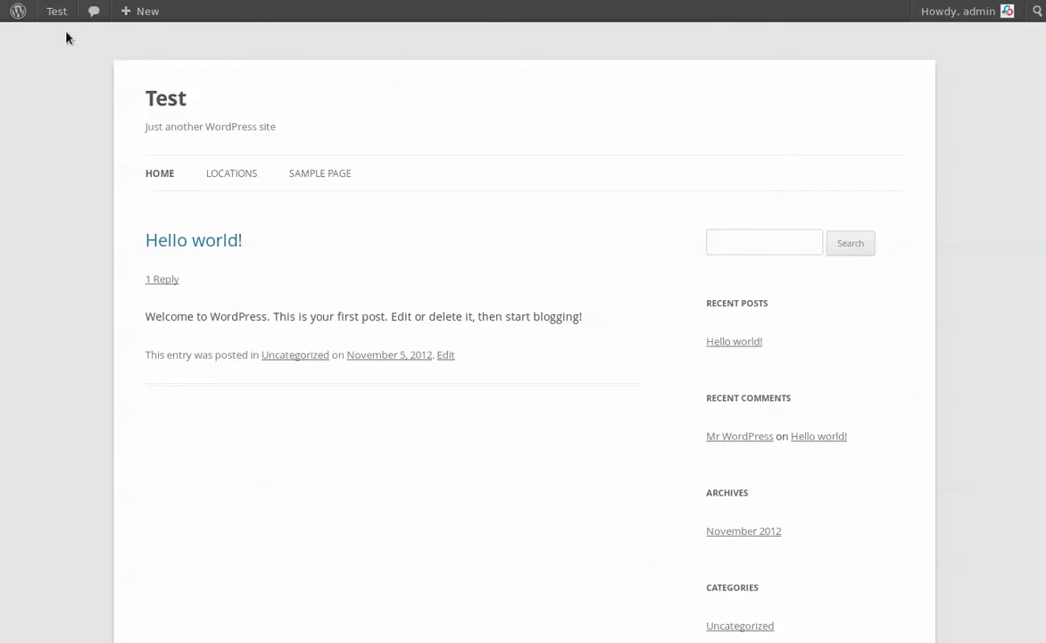
pyautogui.click(229, 174)
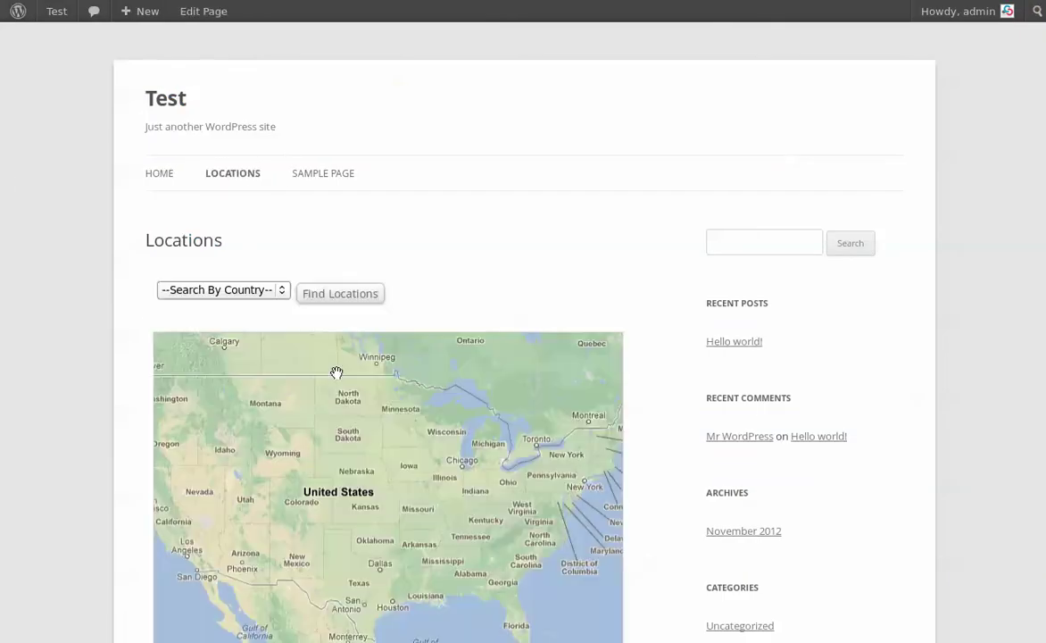
pyautogui.click(247, 291)
pyautogui.click(234, 320)
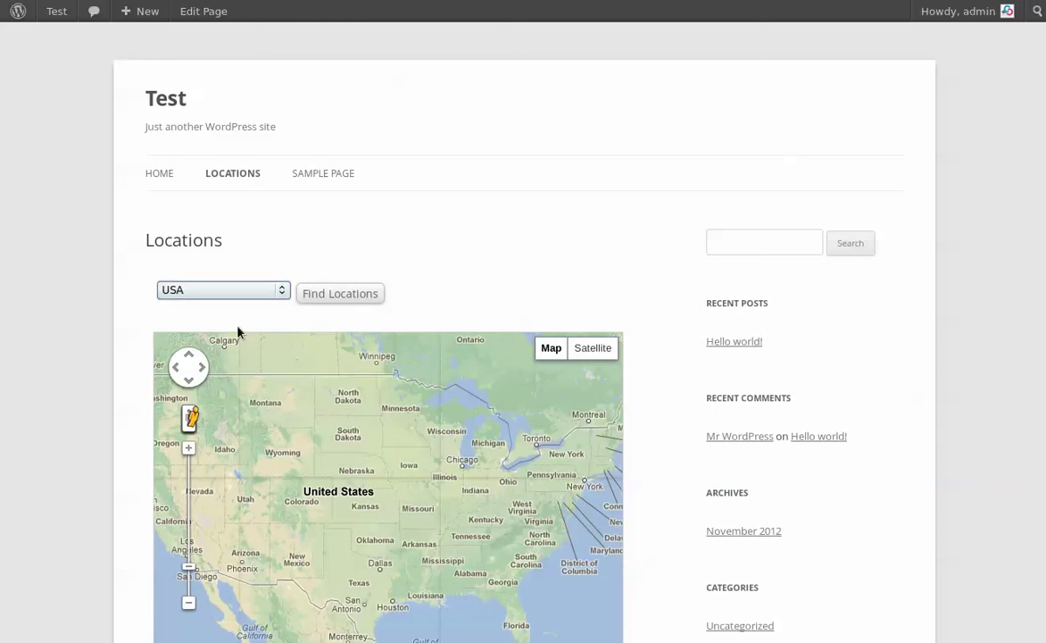
pyautogui.click(342, 300)
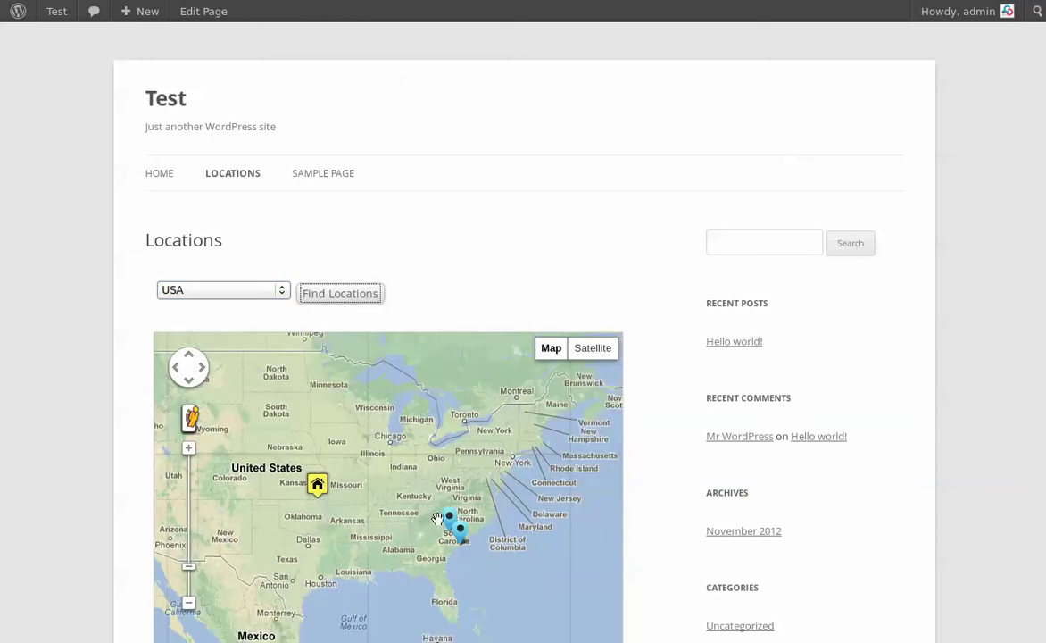
pyautogui.scroll(-6, 662, 331)
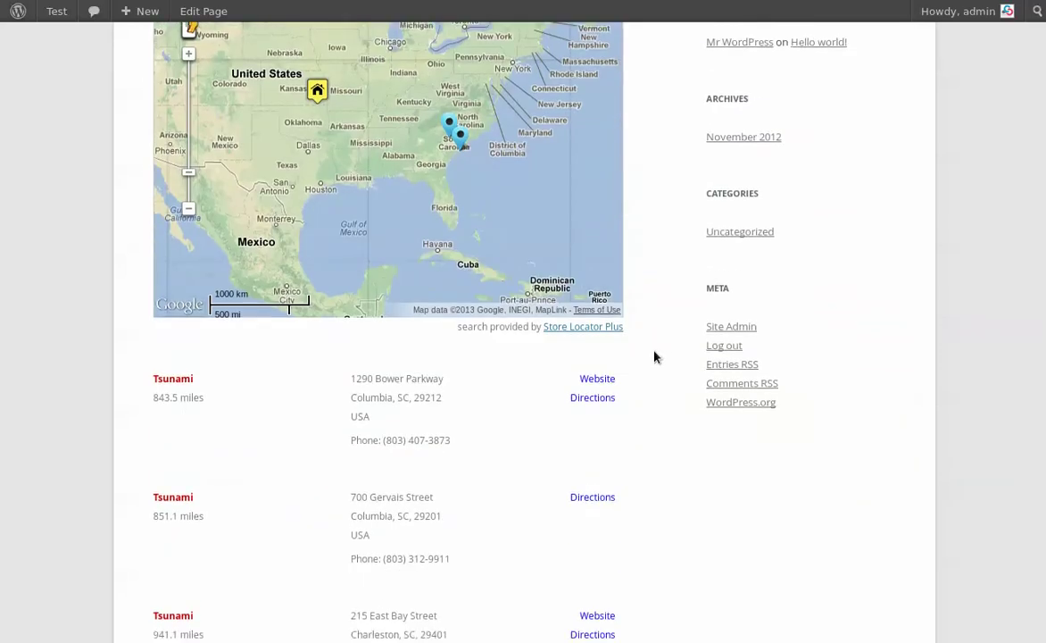
pyautogui.scroll(-5, 655, 357)
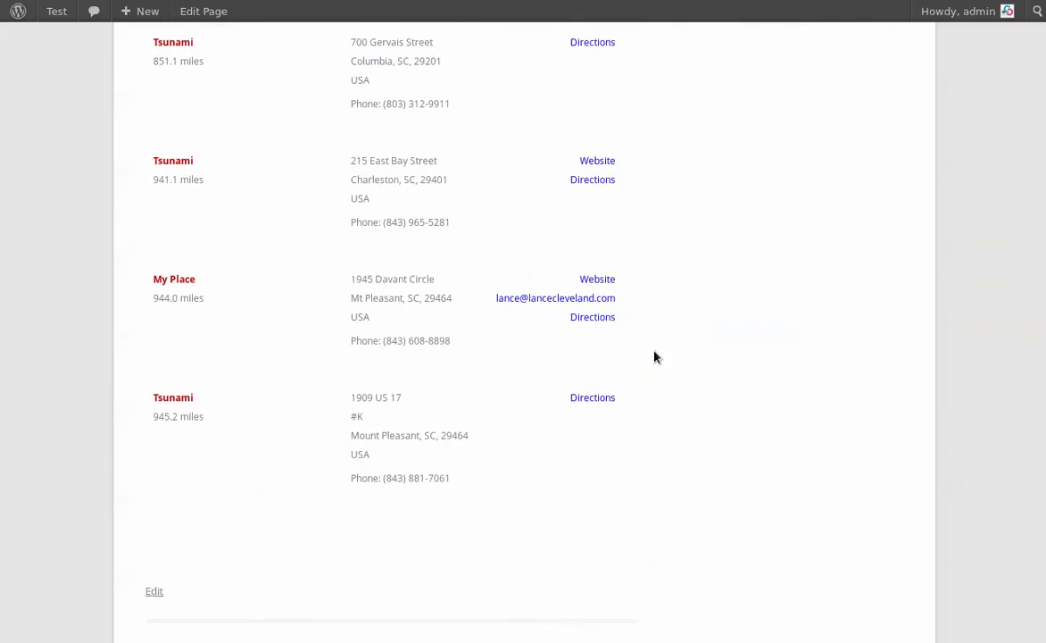
pyautogui.scroll(10, 655, 355)
pyautogui.scroll(2, 654, 353)
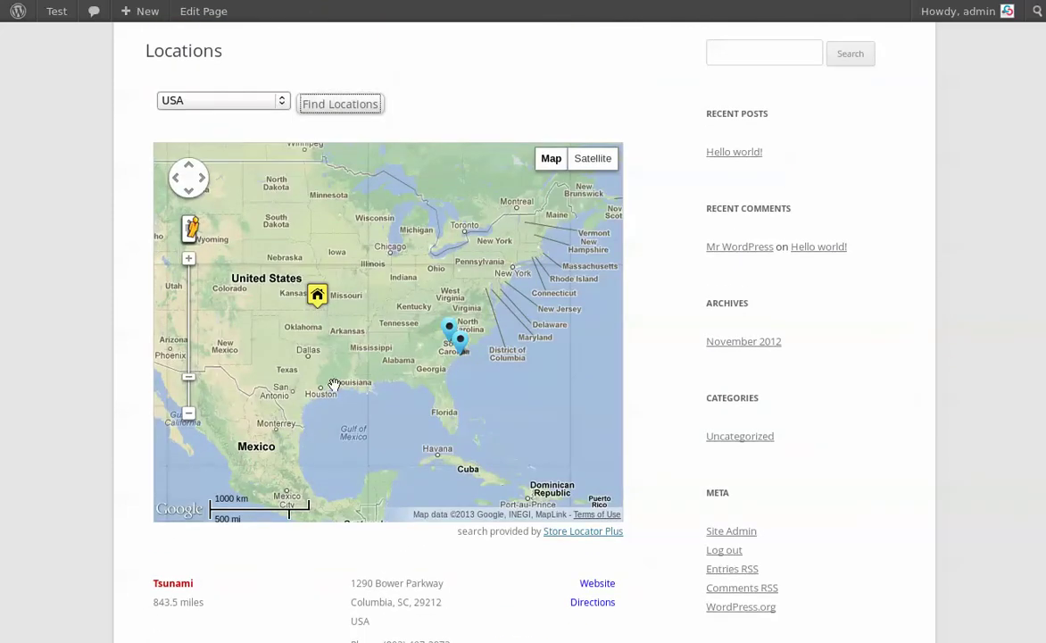